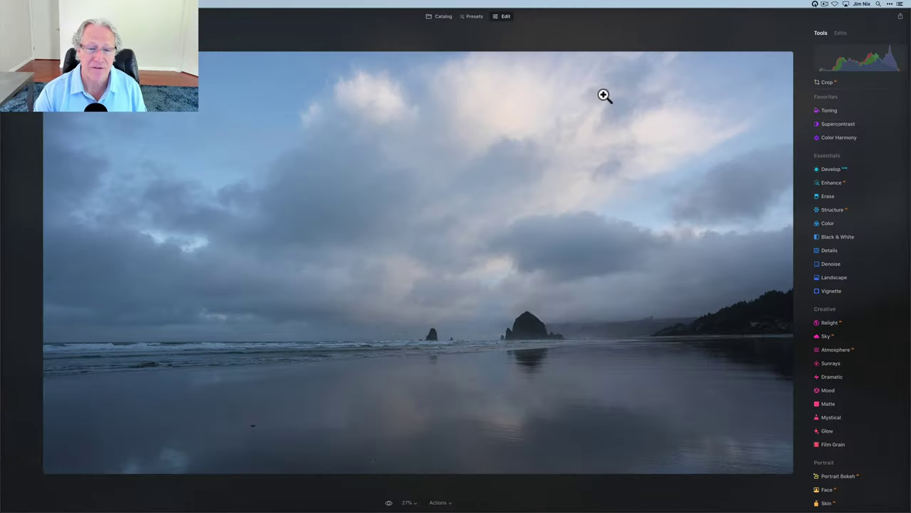
- Expand the Develop tool under Essentials for the cloudy sea-stack beach photo
left_click(717, 190)
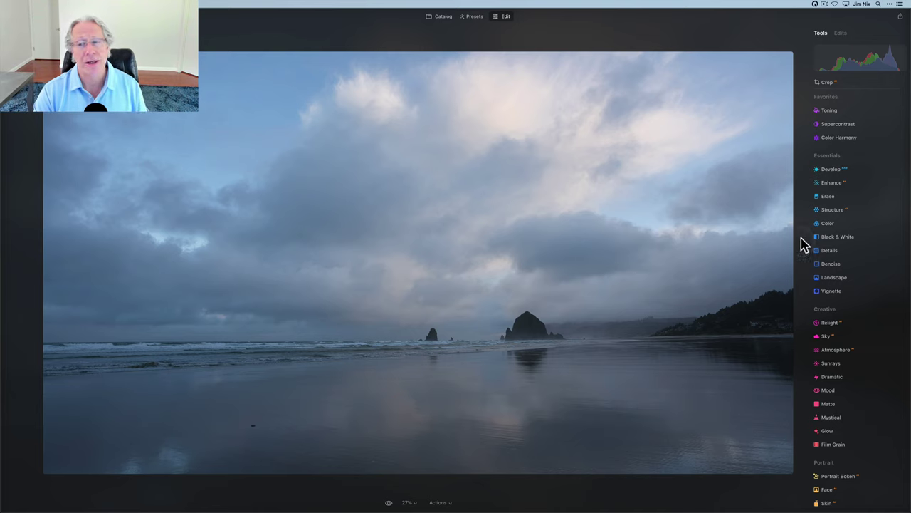
left_click(832, 171)
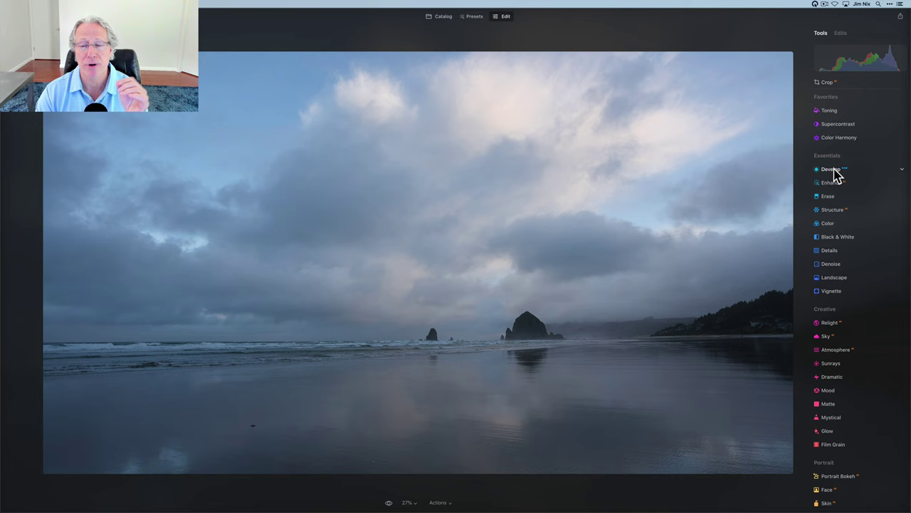
left_click(839, 184)
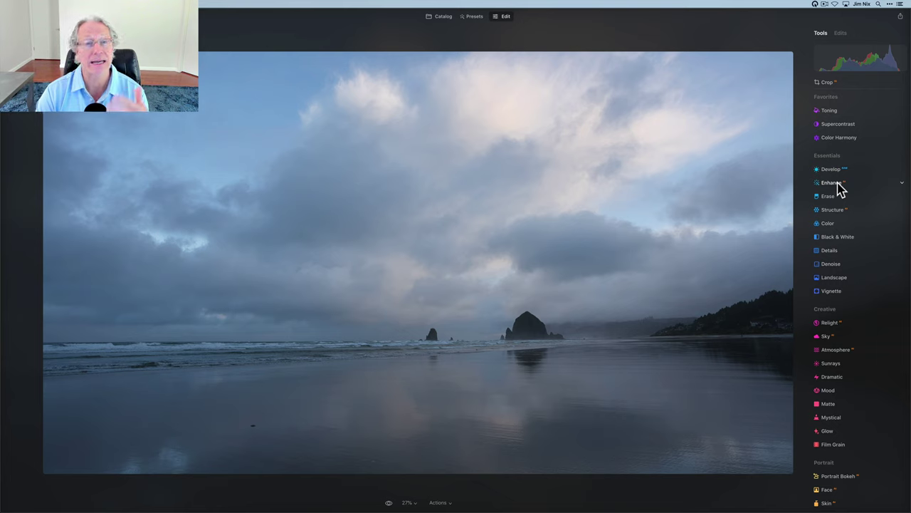
left_click(836, 129)
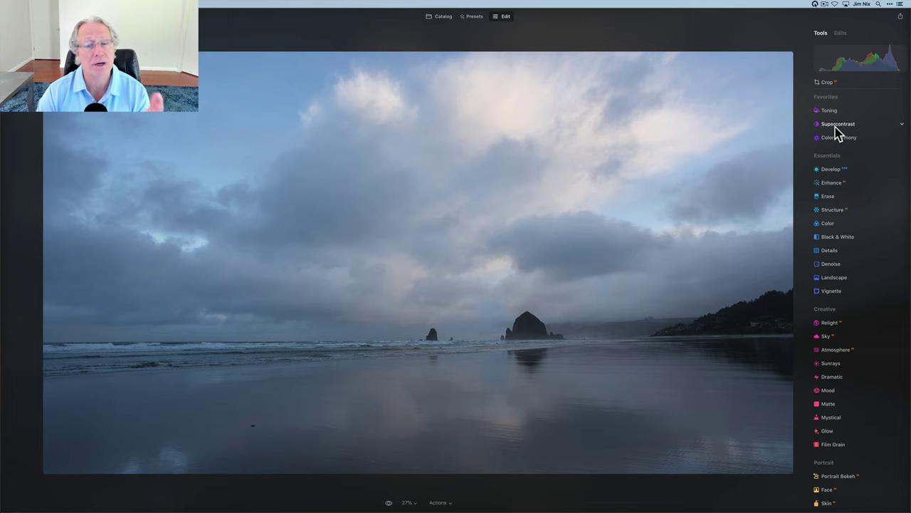
left_click(836, 170)
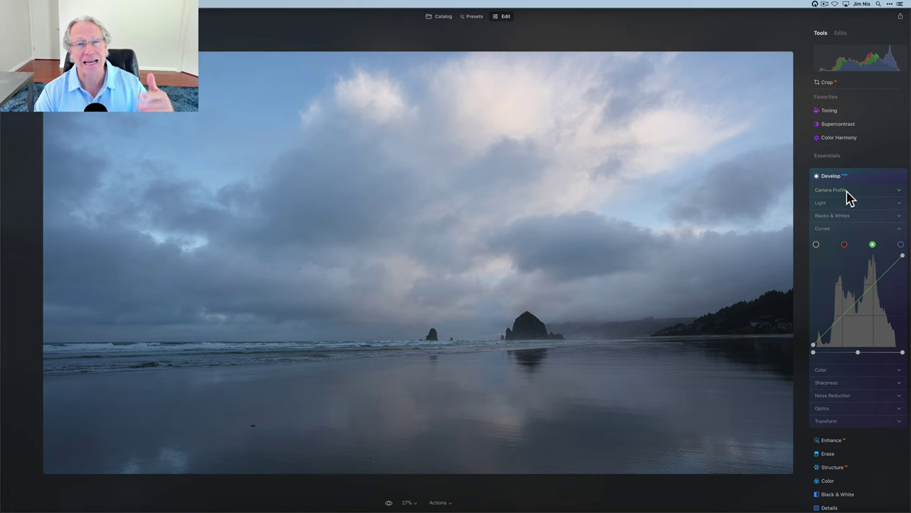
- Expand Develop's Camera Profile section, currently set to Luminar Default
left_click(847, 191)
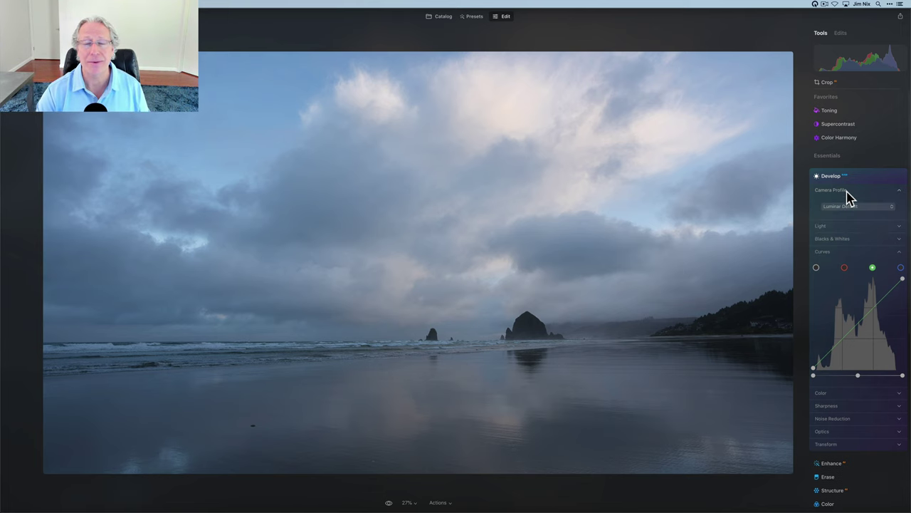
scroll(847, 198, "down", 2)
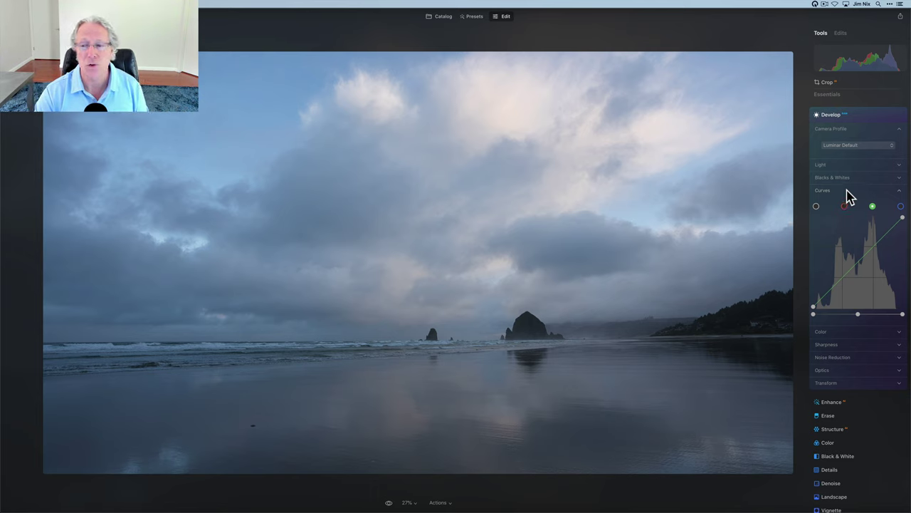
- Apply the Camera Light profile, then revert to Luminar Default and collapse Camera Profile
left_click(851, 146)
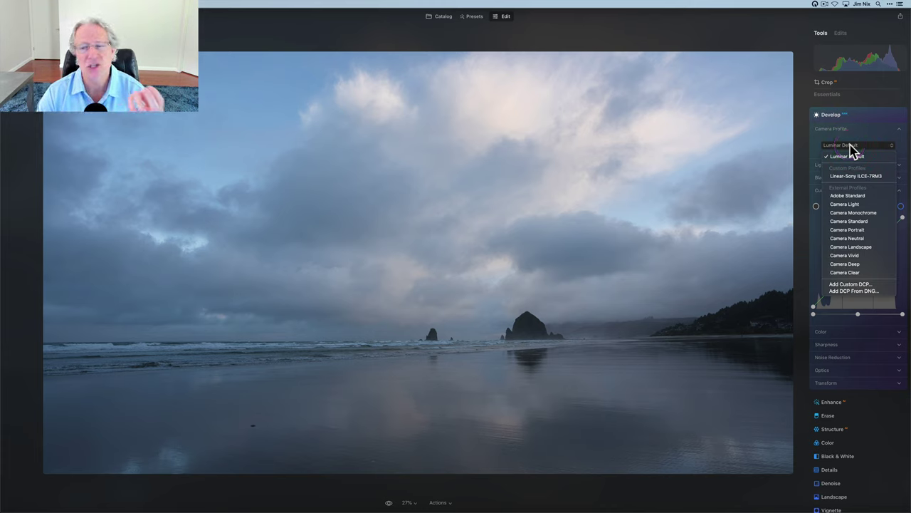
left_click(860, 205)
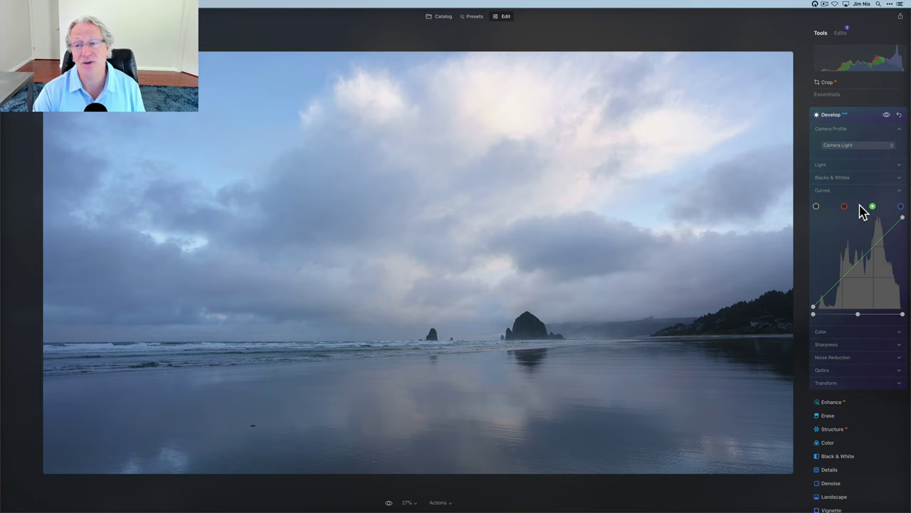
left_click(843, 176)
left_click(842, 145)
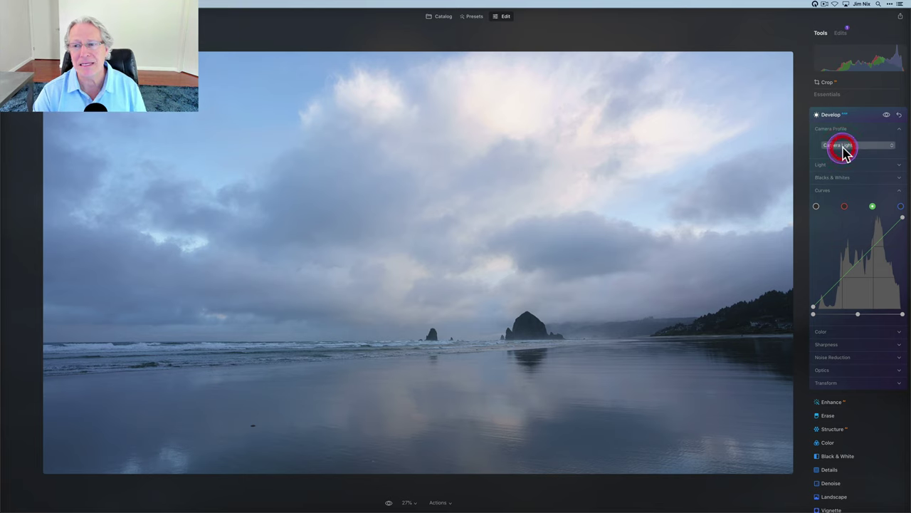
left_click(844, 155)
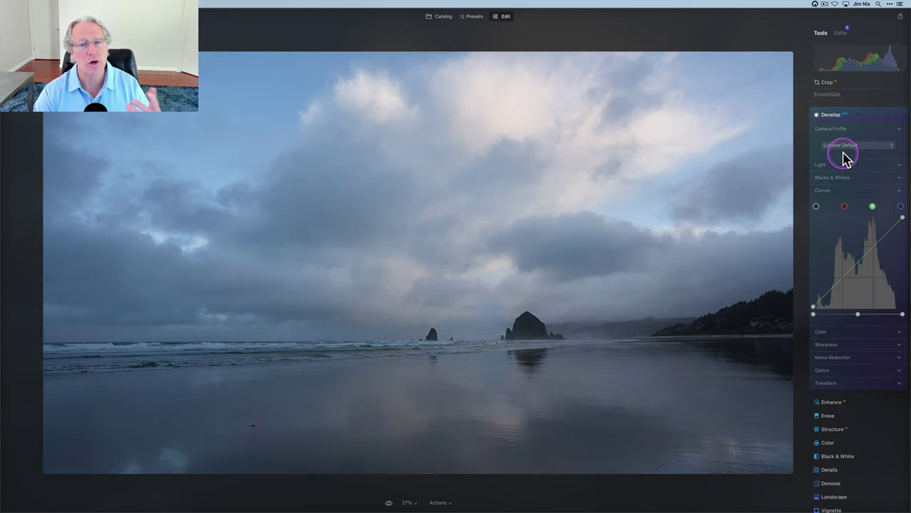
left_click(846, 135)
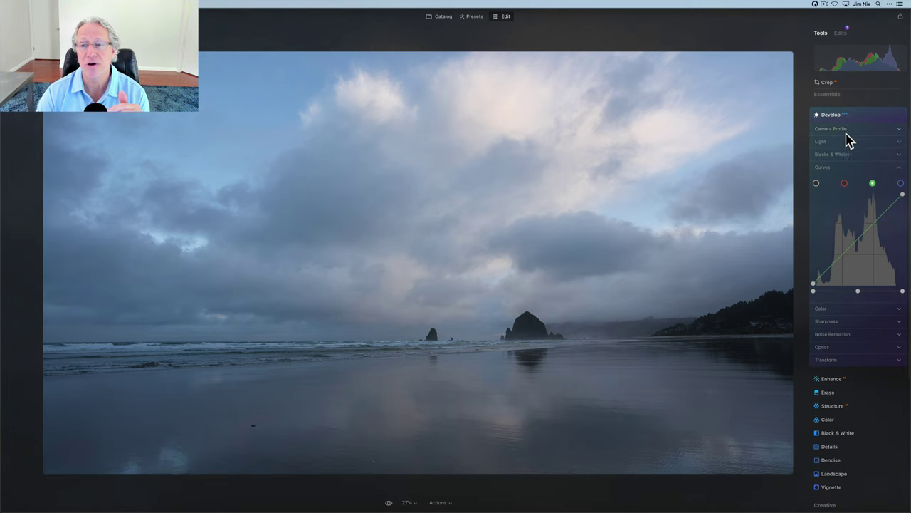
- Set Light to Exposure 0.17, Smart Contrast 18, Highlights -18 and Shadows 15
left_click(840, 143)
left_click(838, 239)
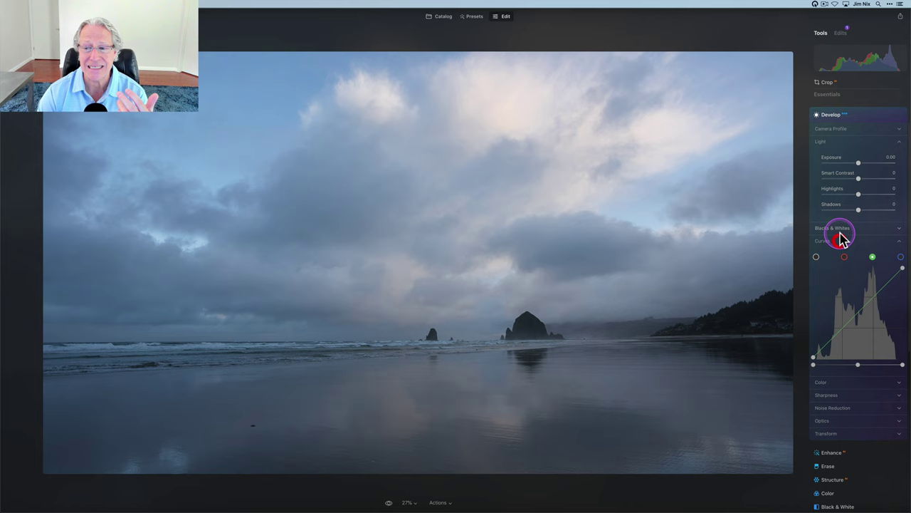
left_click(845, 161)
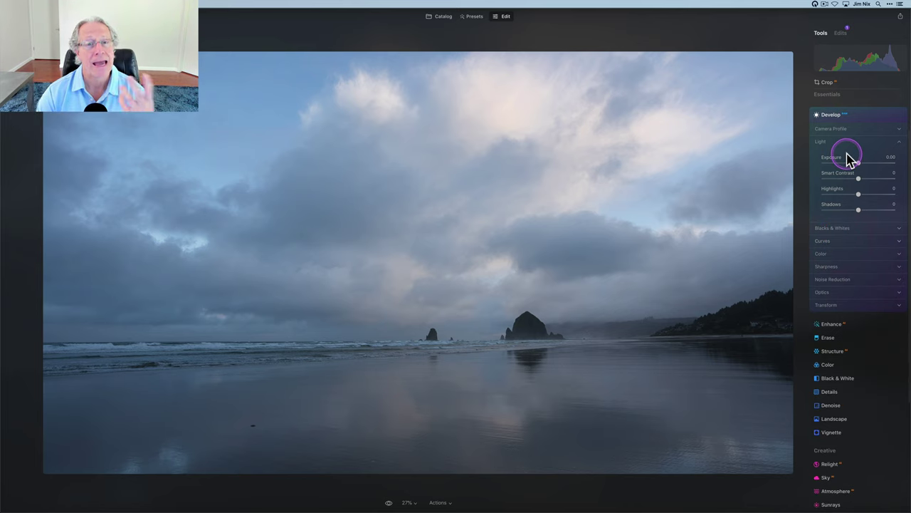
left_click(858, 163)
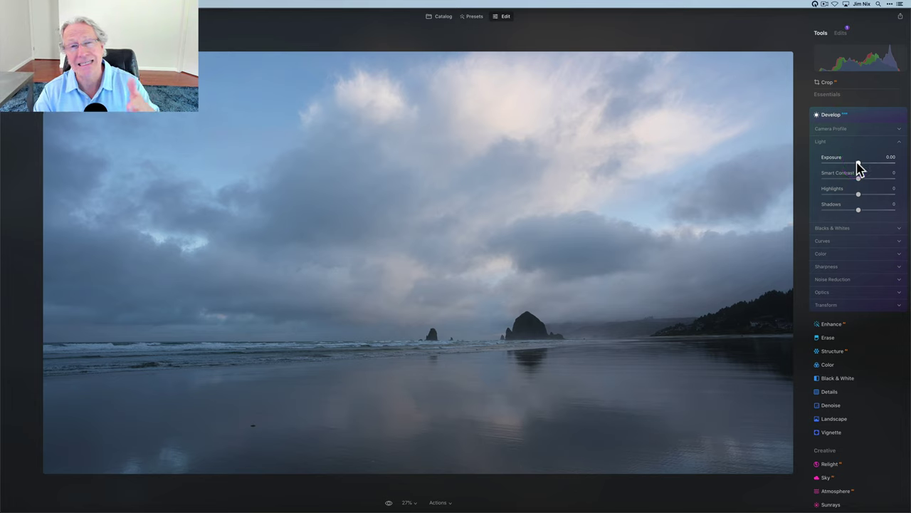
left_click_drag(860, 167, 854, 201)
left_click_drag(858, 209, 867, 215)
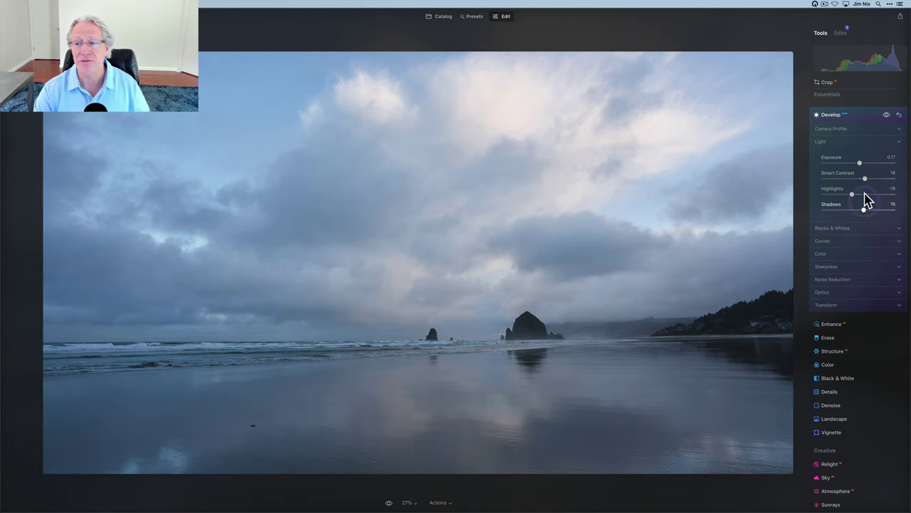
- Toggle the Develop edits off and back on to compare with the original
left_click(887, 114)
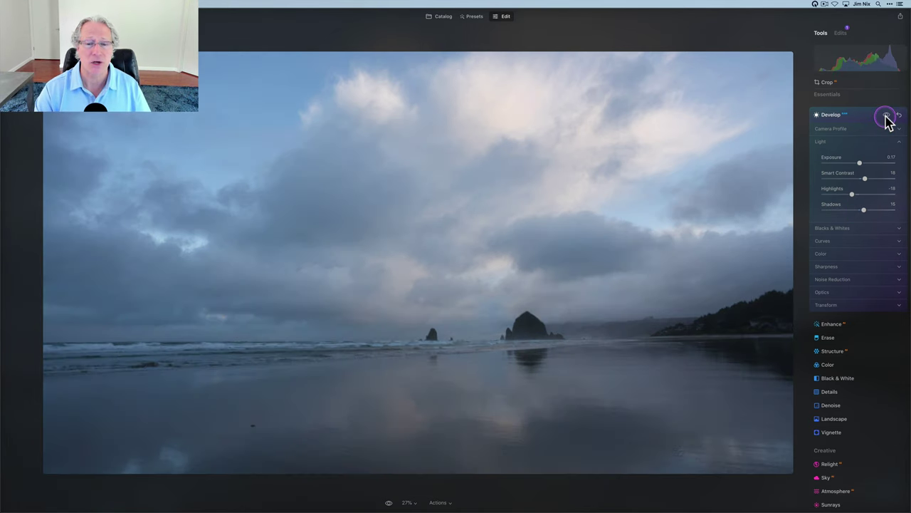
left_click(887, 115)
left_click(833, 193)
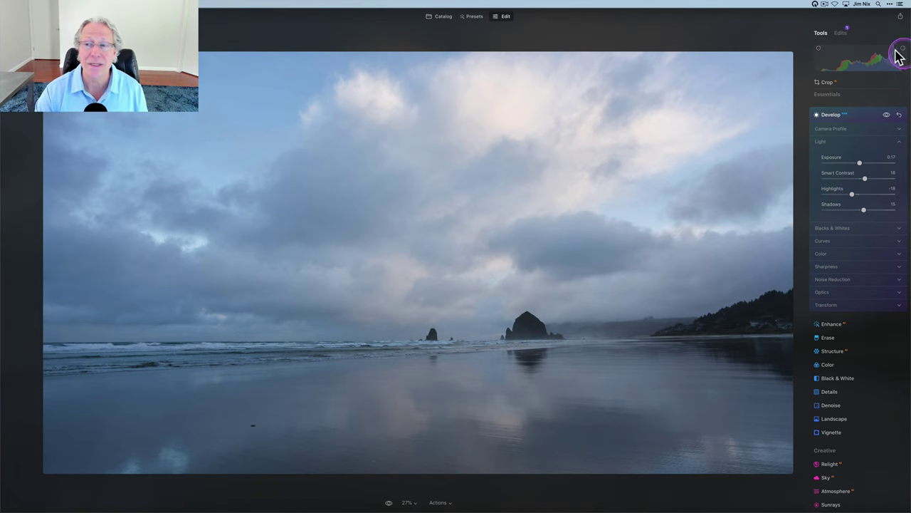
- Turn on clipping warnings, test Highlights and Whites up to 77, then reset Whites to 0
left_click(872, 59)
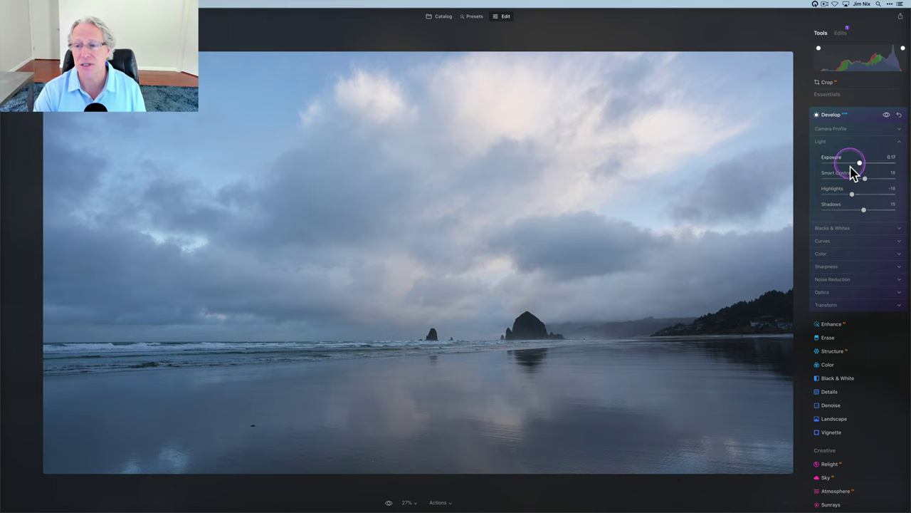
left_click_drag(852, 193, 893, 194)
left_click(830, 228)
left_click_drag(860, 251, 889, 252)
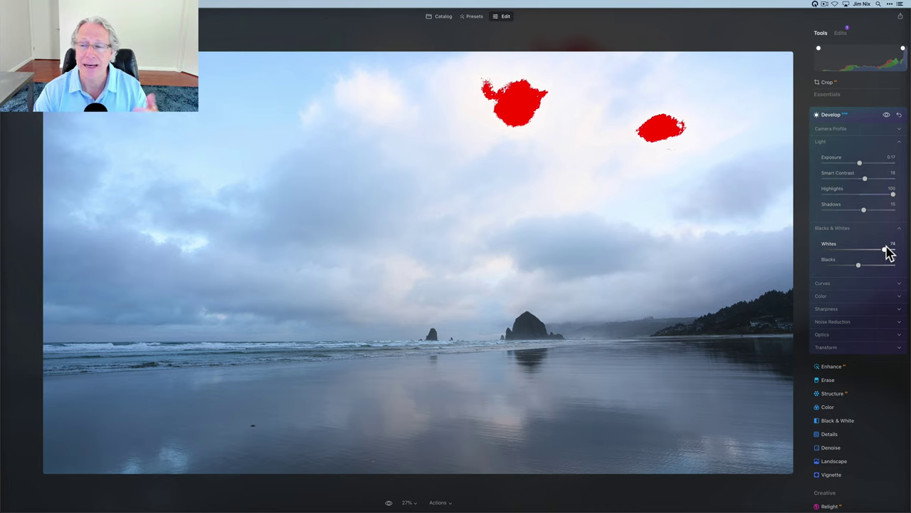
left_click_drag(889, 253, 890, 253)
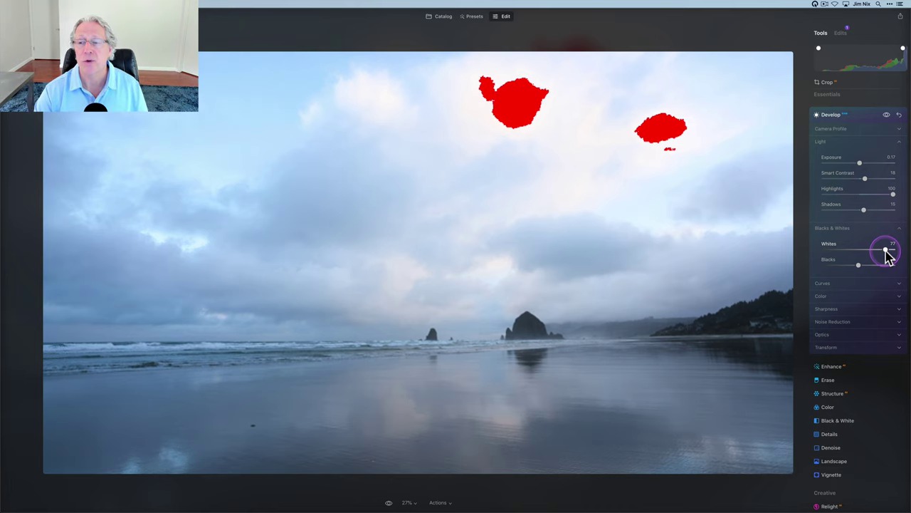
left_click_drag(889, 256, 889, 254)
double_click(887, 252)
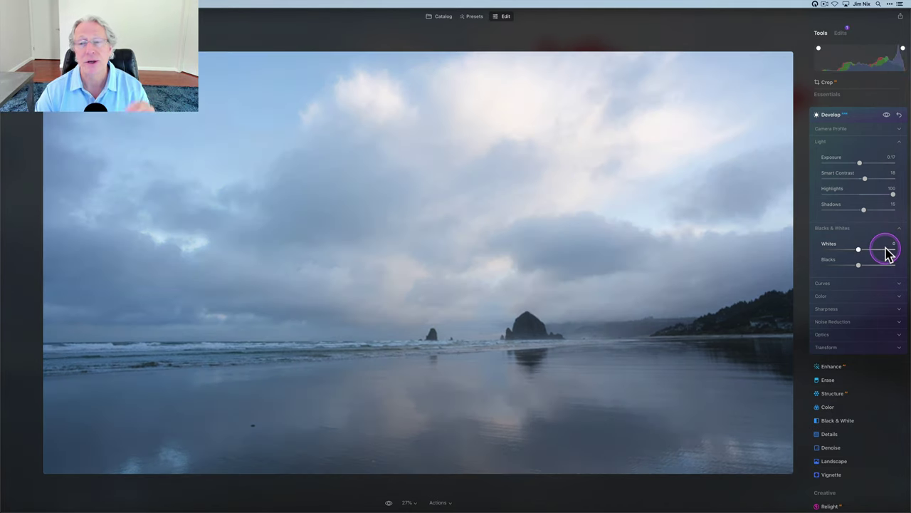
- Reset Highlights to 0, test Shadows -63 and Blacks -66, then reset both to 0
left_click_drag(893, 194, 875, 200)
double_click(874, 198)
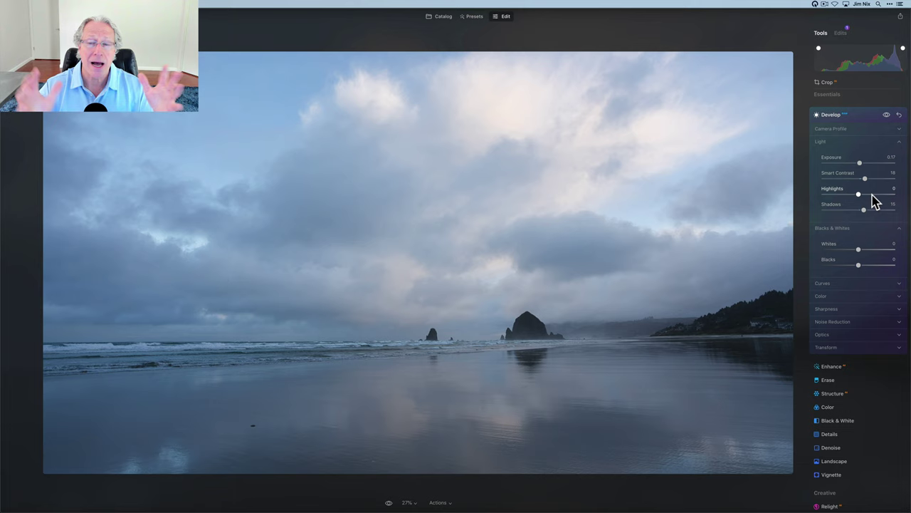
left_click_drag(864, 209, 833, 210)
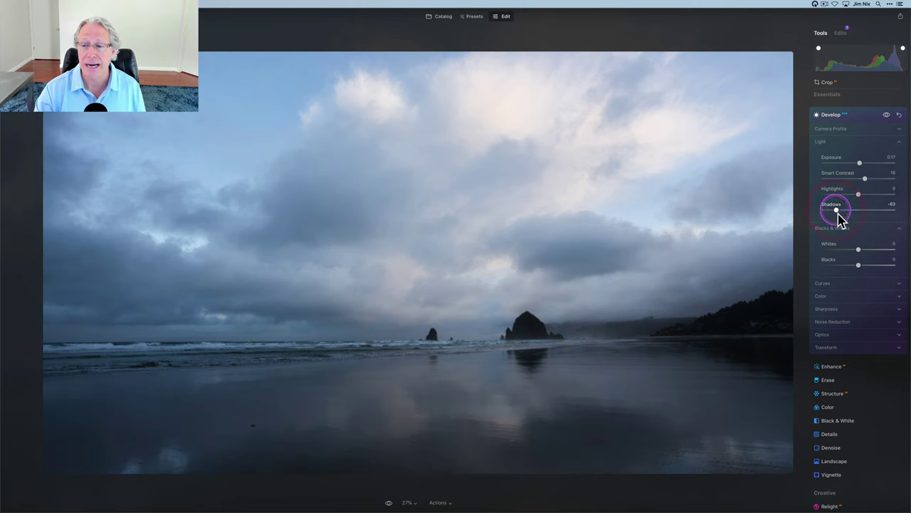
left_click_drag(858, 264, 836, 267)
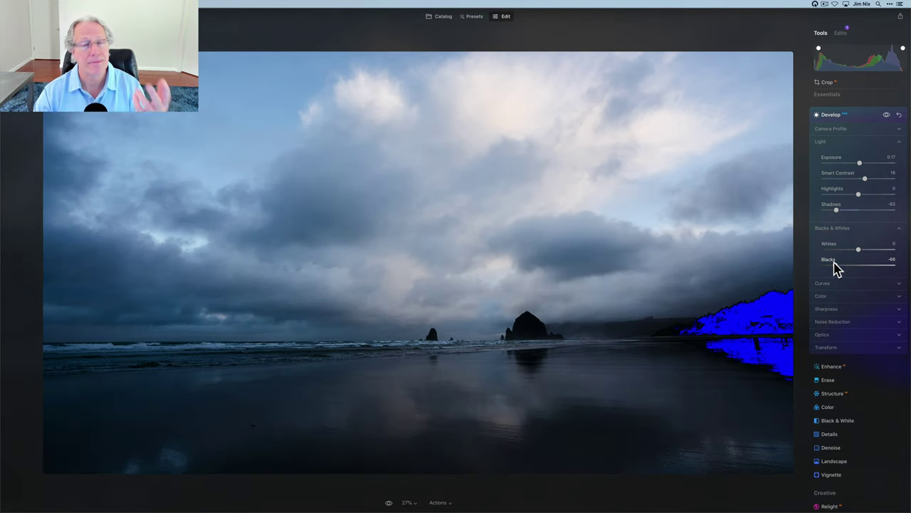
double_click(836, 267)
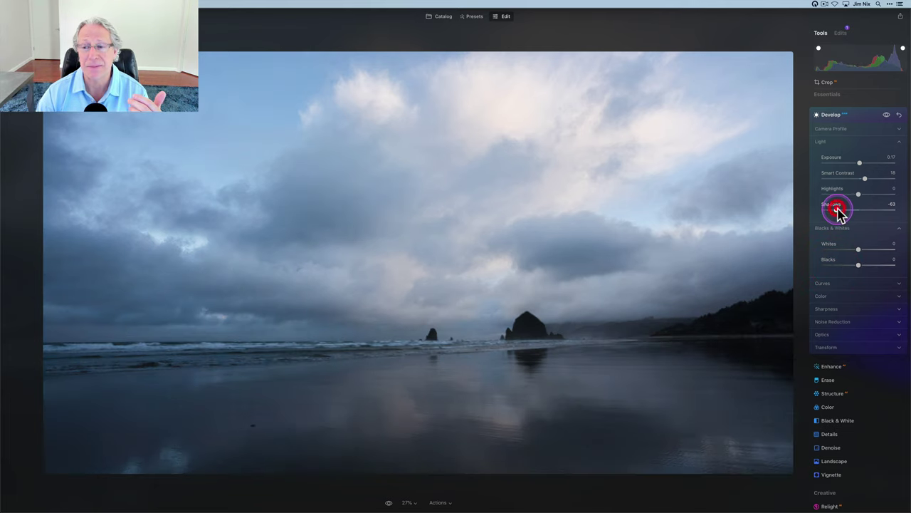
double_click(837, 208)
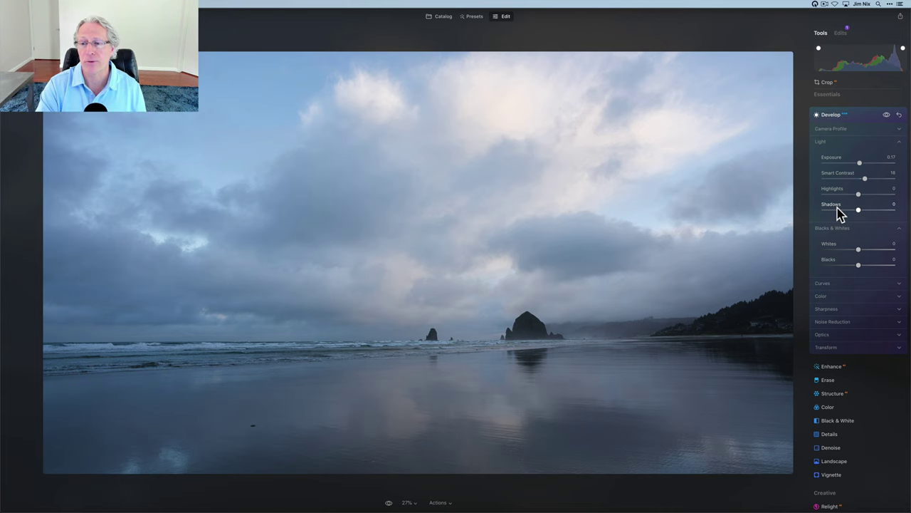
- Lower Highlights to -8, lift Shadows to 17 and raise Whites to 18
left_click(861, 195)
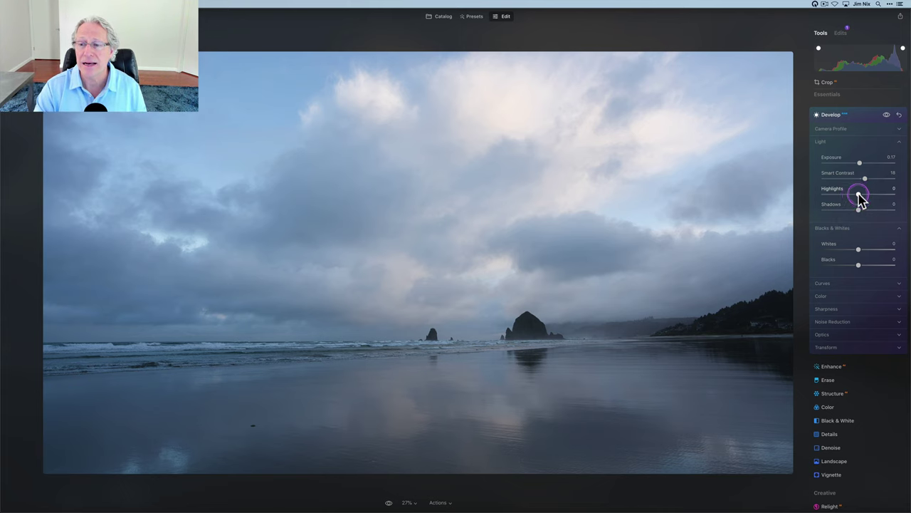
left_click_drag(860, 195, 866, 212)
left_click(861, 211)
left_click(860, 250)
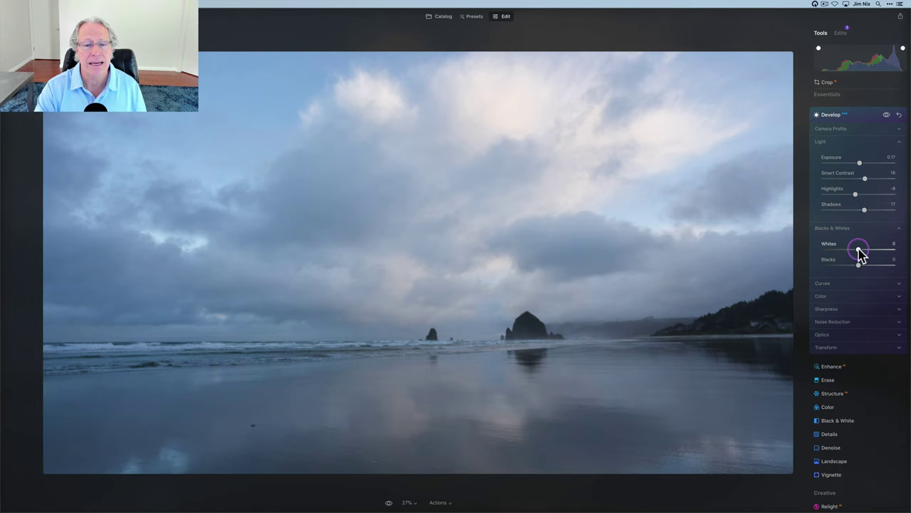
left_click_drag(859, 252, 829, 264)
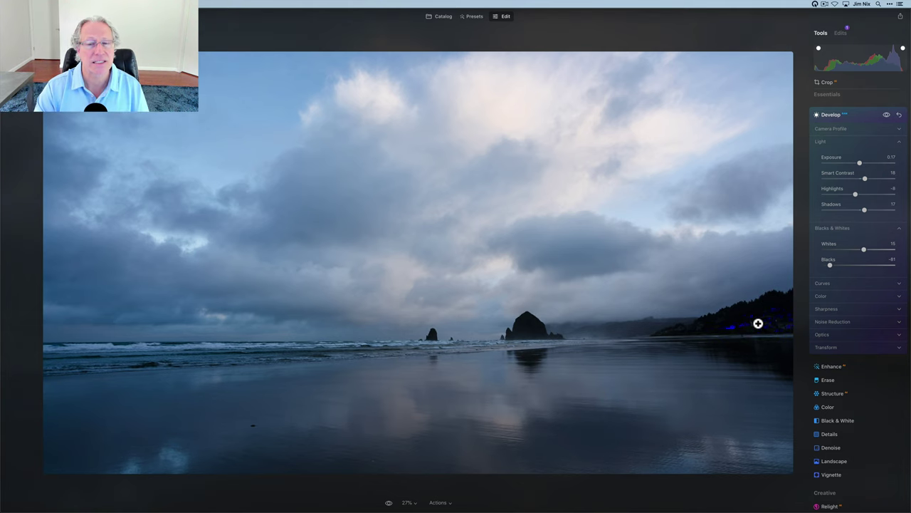
left_click_drag(863, 249, 882, 255)
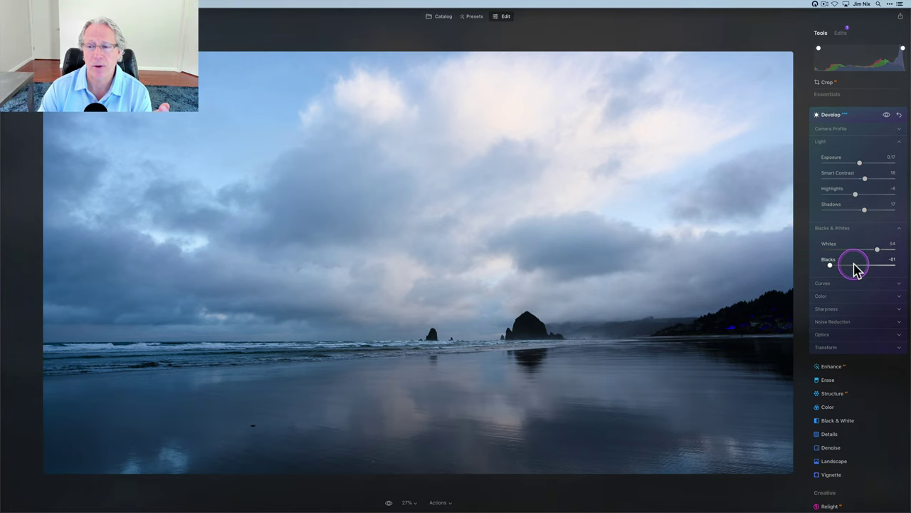
- Settle Whites at 11, Shadows at 20 and Blacks at -25
double_click(830, 265)
left_click(877, 250)
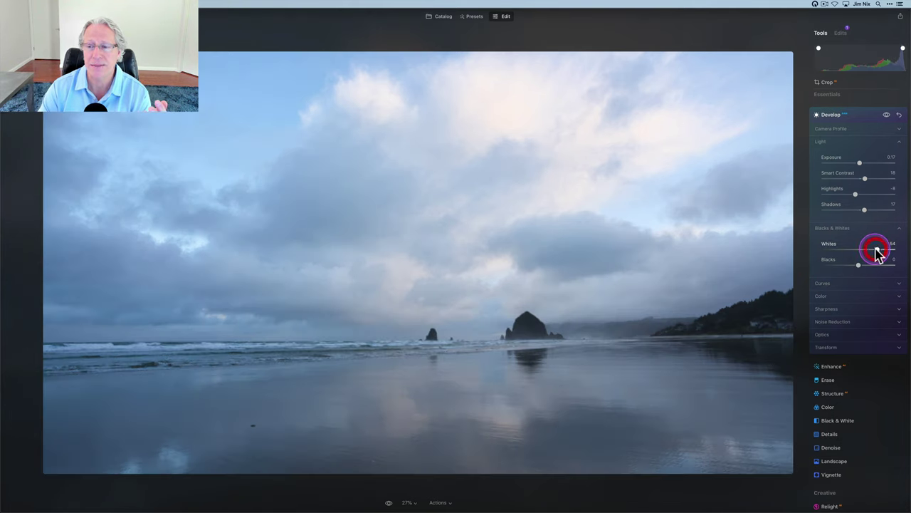
left_click_drag(878, 250, 864, 253)
left_click_drag(859, 264, 856, 270)
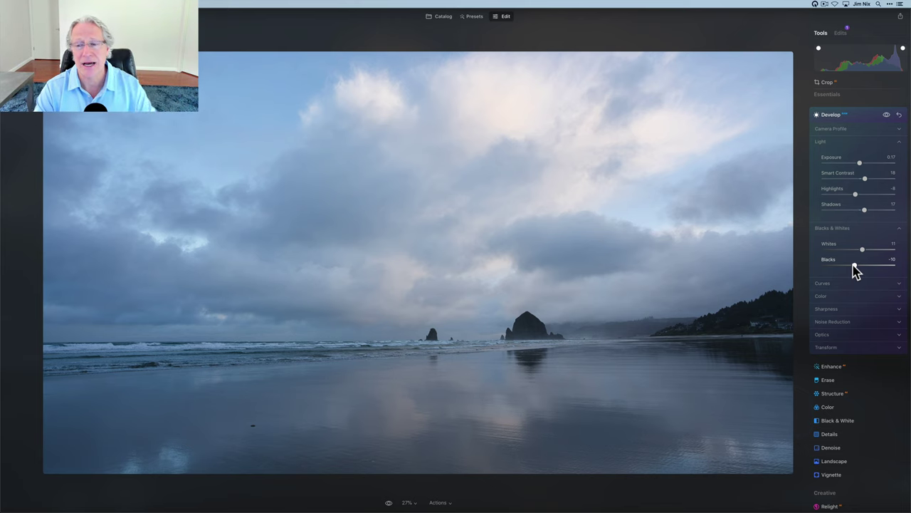
left_click_drag(853, 266, 848, 265)
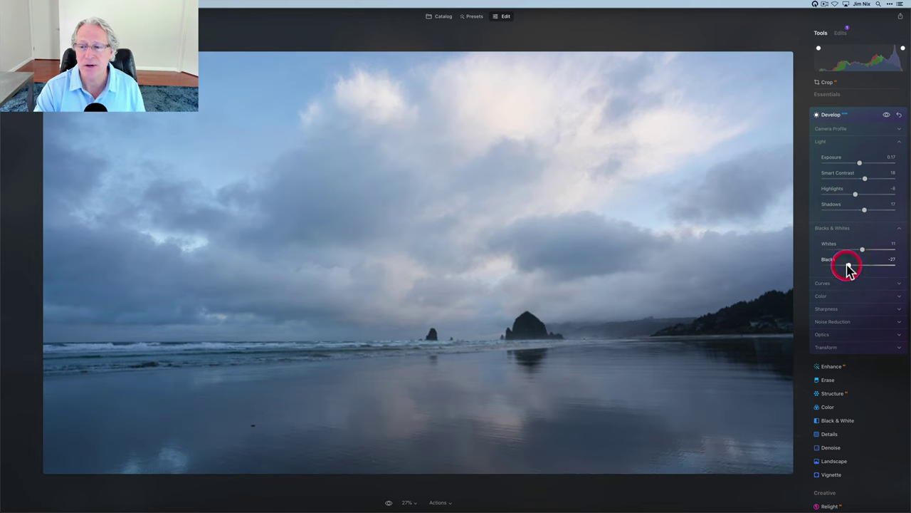
left_click(866, 212)
left_click_drag(867, 215, 866, 210)
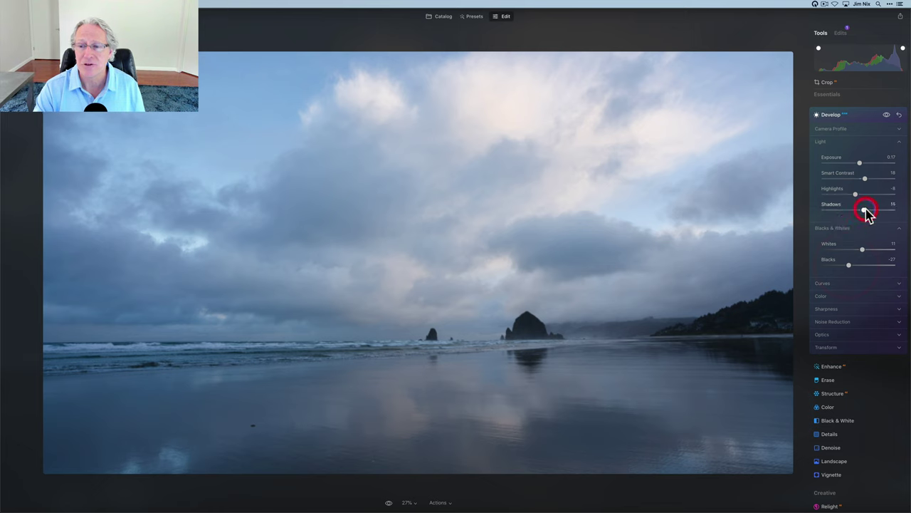
left_click(853, 268)
left_click_drag(852, 267, 854, 265)
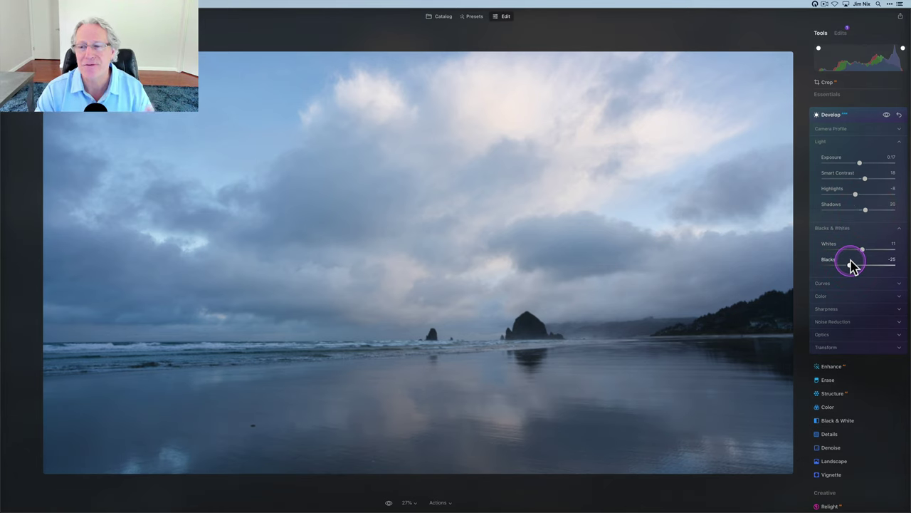
- Collapse the Blacks & Whites section
left_click(864, 235)
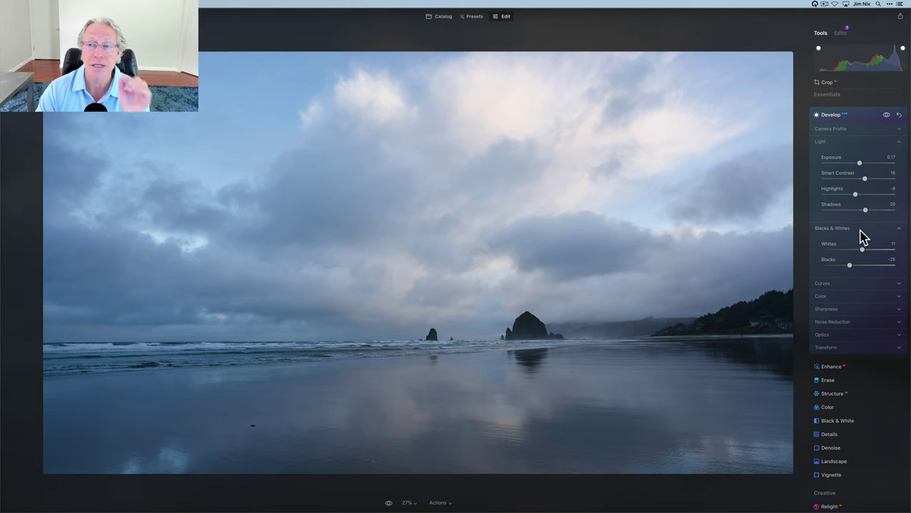
left_click(861, 210)
left_click(857, 234)
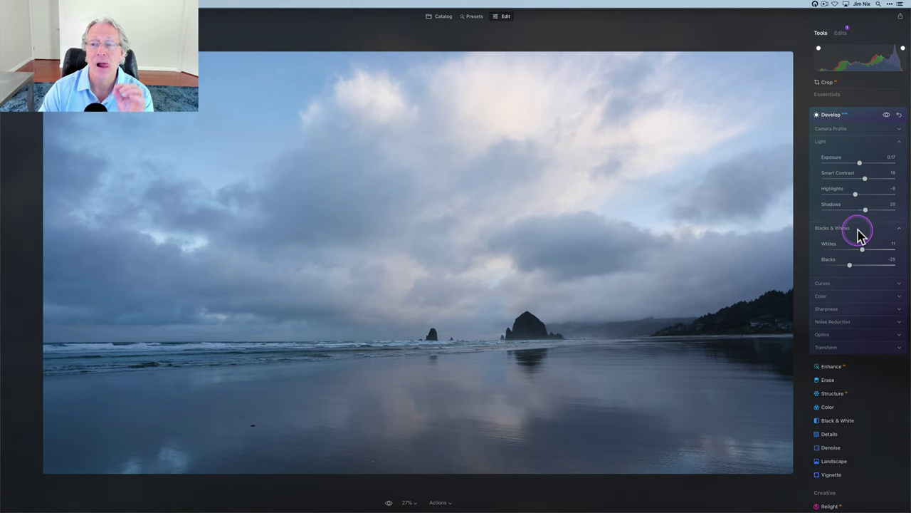
left_click(859, 234)
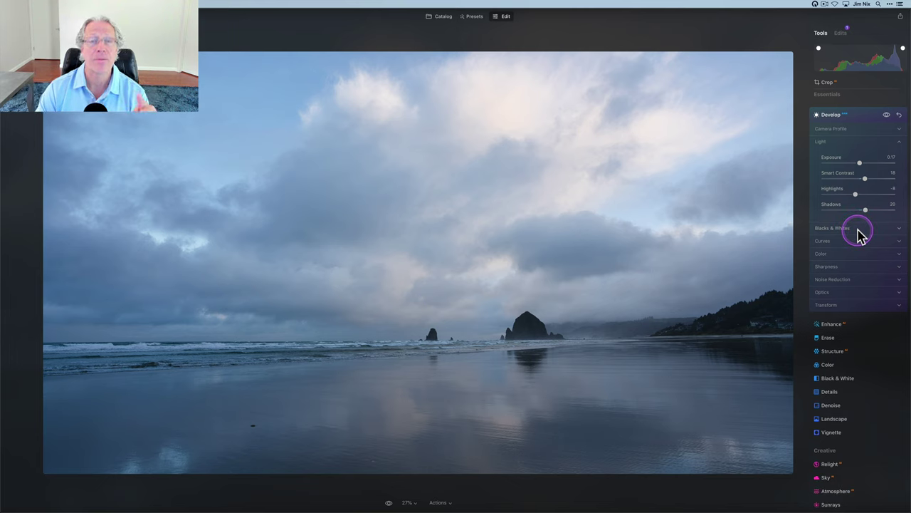
- Add two points to the master RGB curve and lift the lower one to brighten
left_click(848, 243)
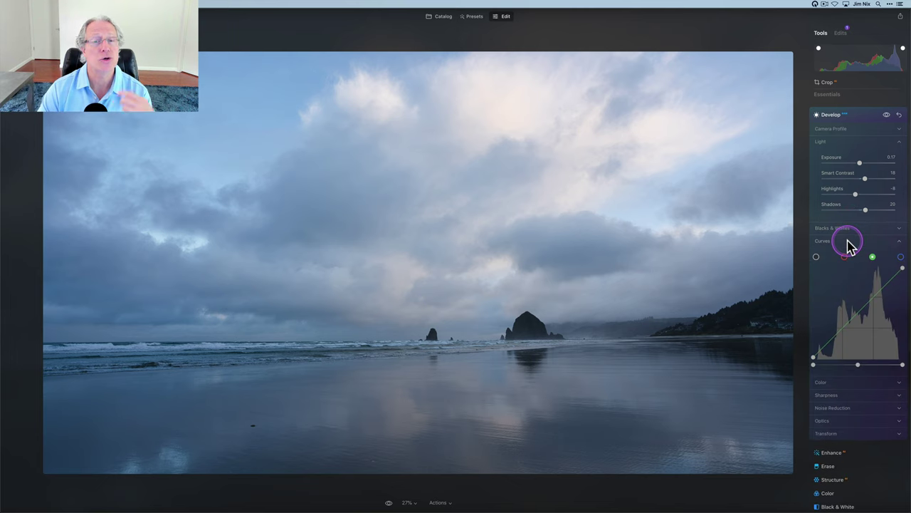
left_click(817, 257)
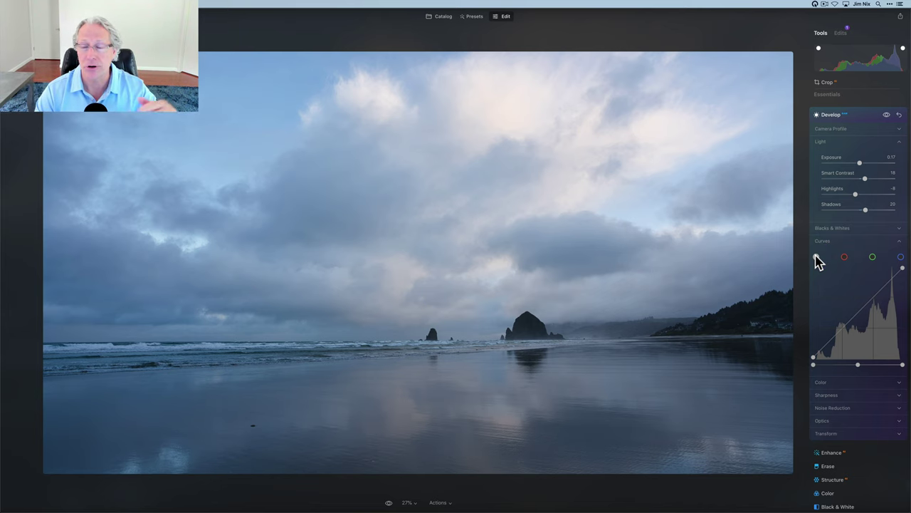
mouse_move(868, 293)
left_mouse_down()
mouse_move(885, 306)
mouse_move(876, 300)
left_mouse_up()
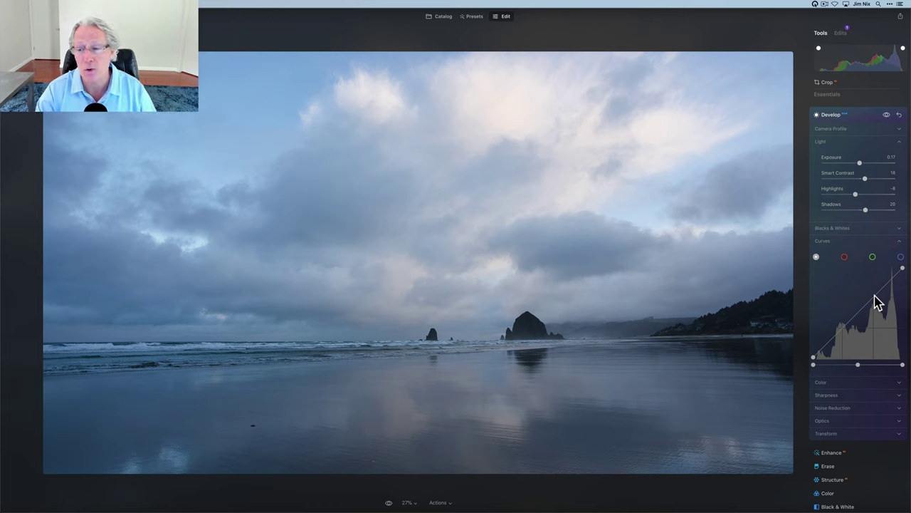
left_click_drag(877, 302, 845, 329)
left_click(855, 292)
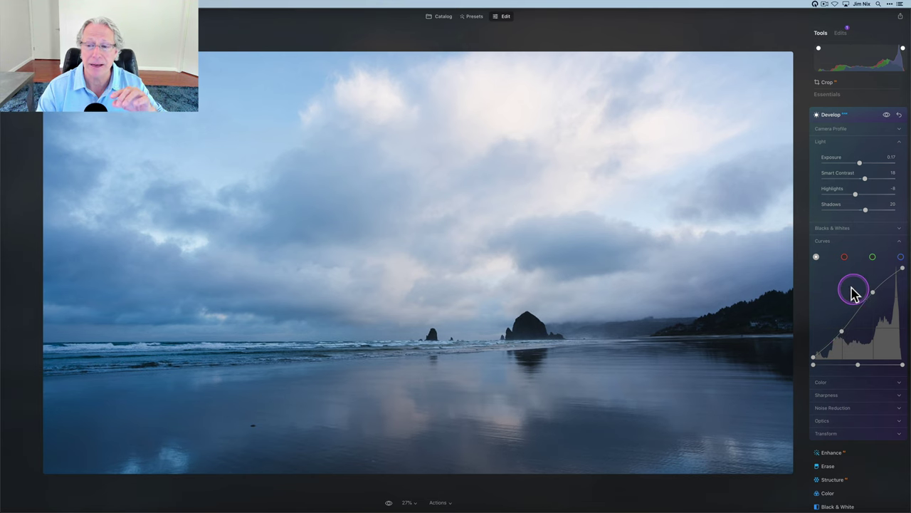
left_click_drag(854, 292, 817, 261)
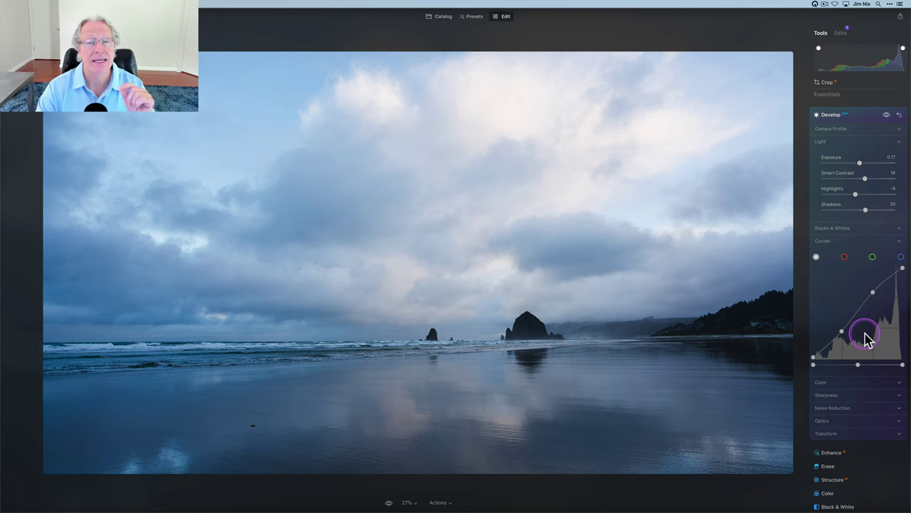
- Test the red, green and blue channel curves, reset green and blue, and return to RGB
left_click(844, 257)
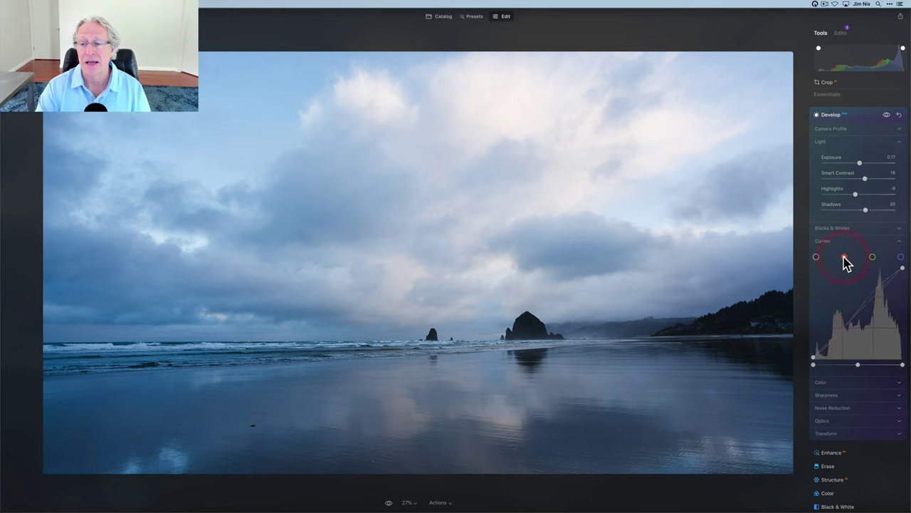
left_click(857, 314)
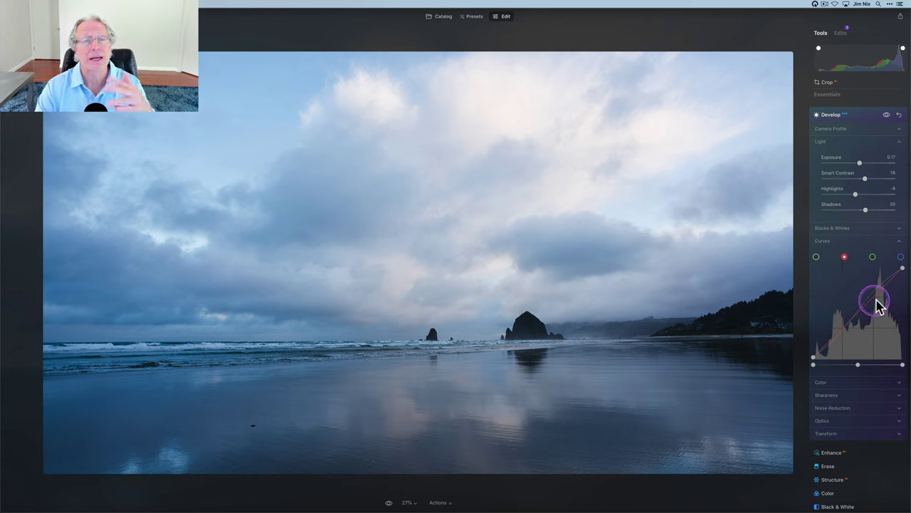
left_click(857, 366)
left_click_drag(861, 367, 854, 368)
left_click(873, 257)
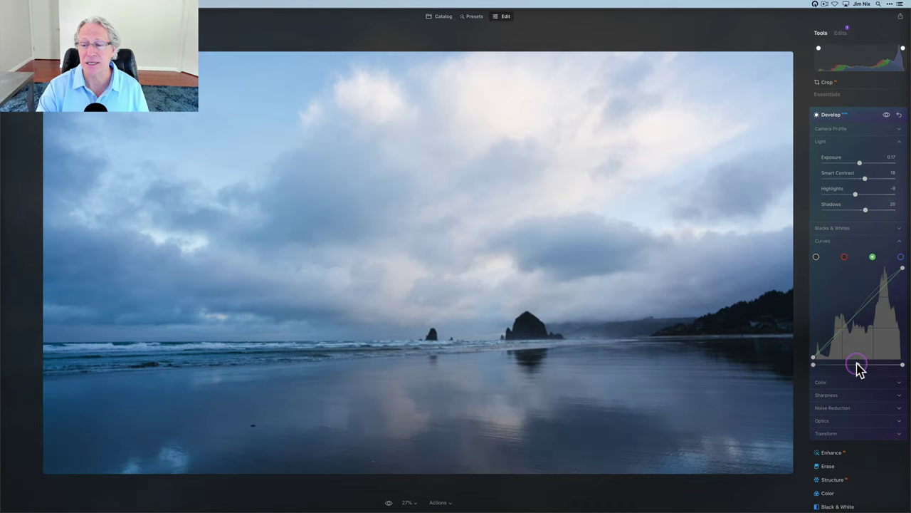
left_click_drag(863, 368, 867, 368)
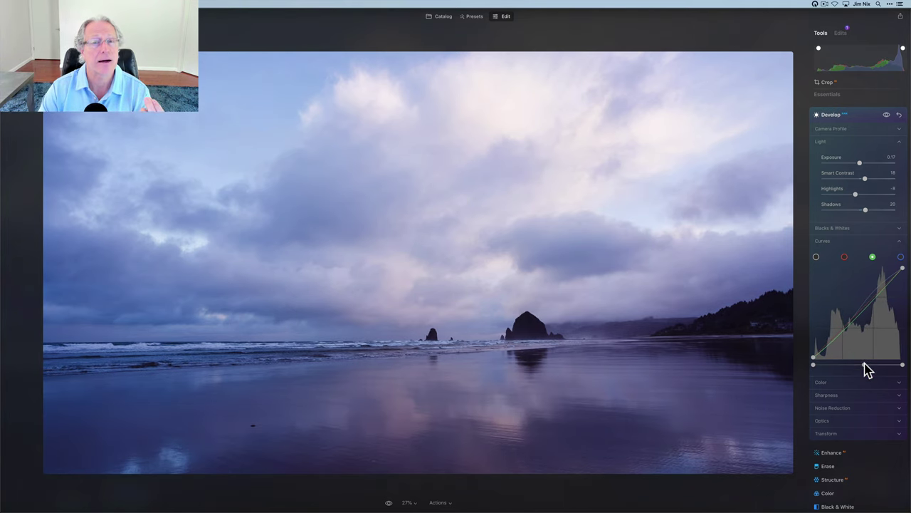
double_click(867, 369)
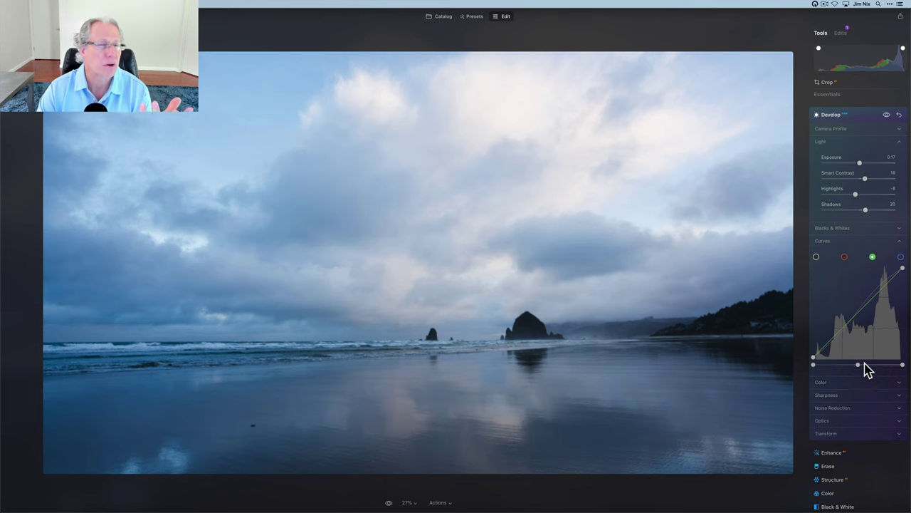
left_click(901, 258)
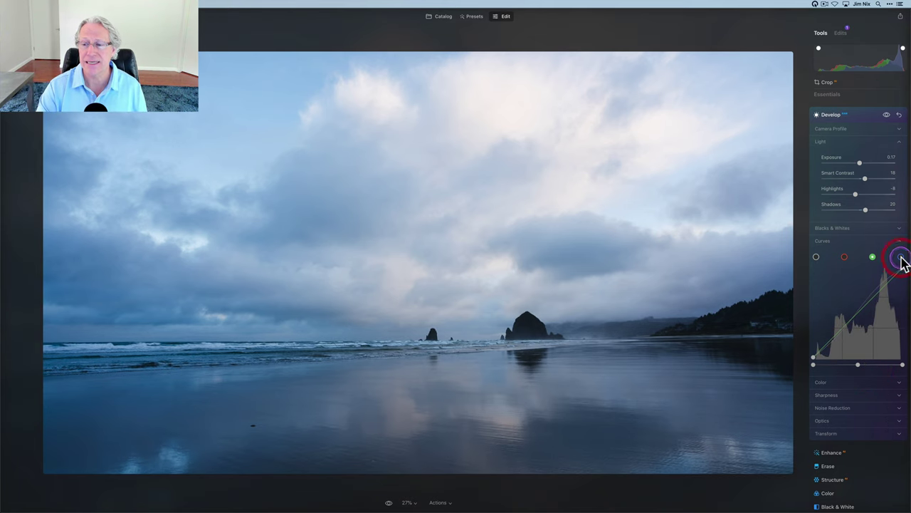
left_click(858, 367)
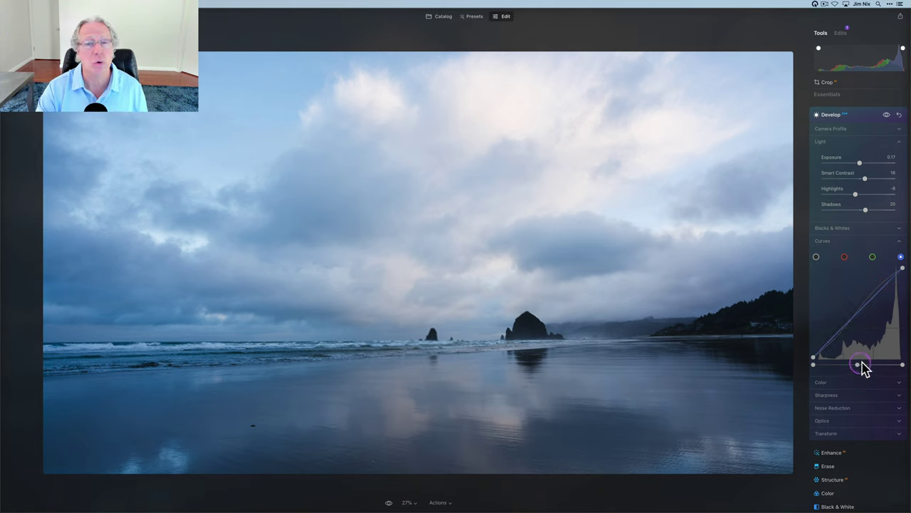
left_click_drag(863, 368, 871, 368)
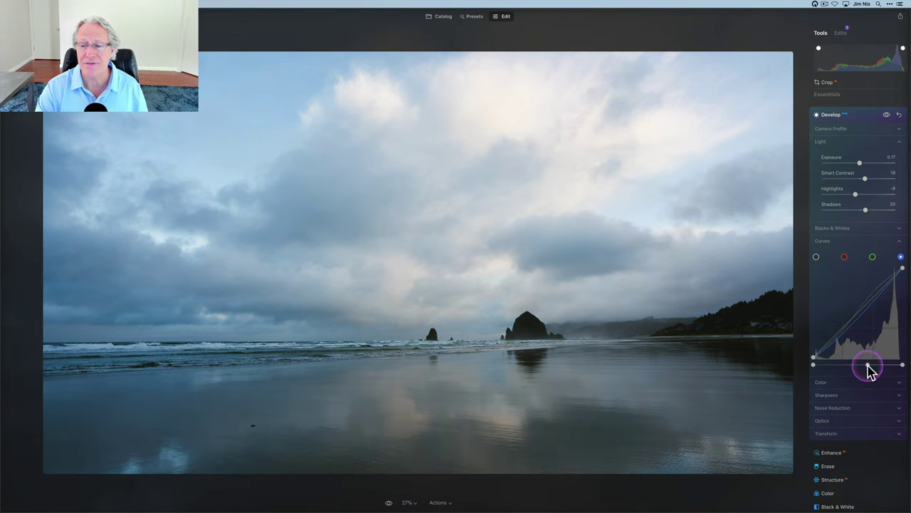
double_click(872, 368)
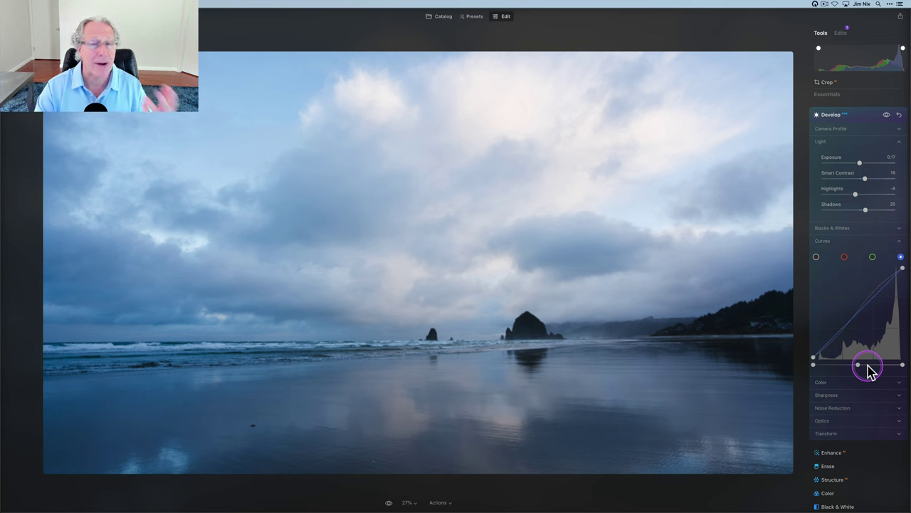
left_click(816, 258)
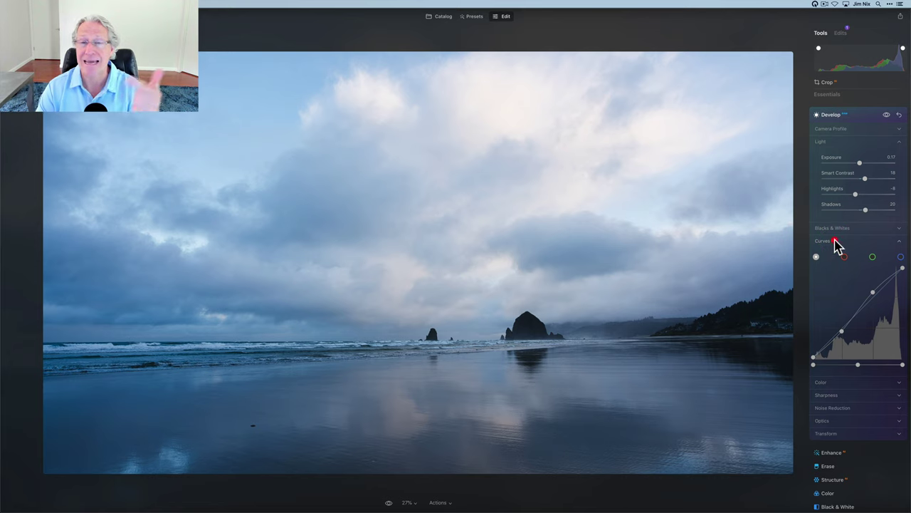
left_click(836, 243)
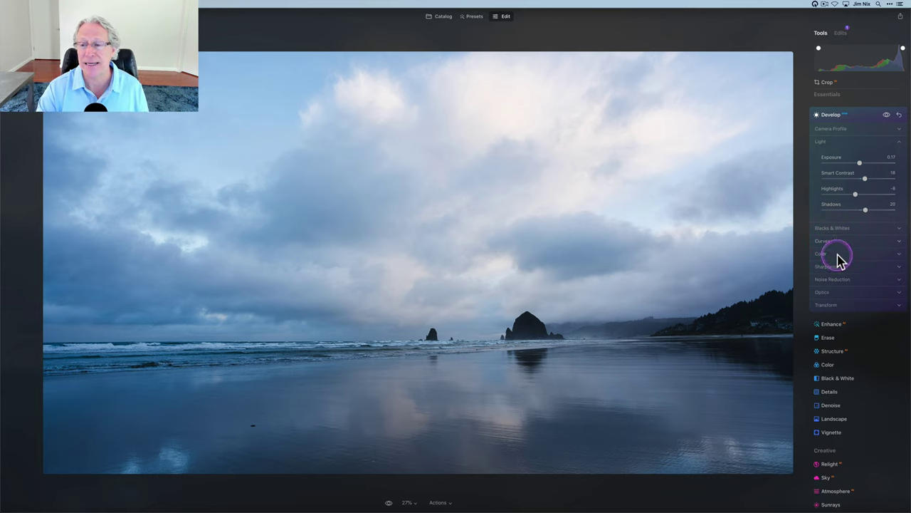
left_click(839, 255)
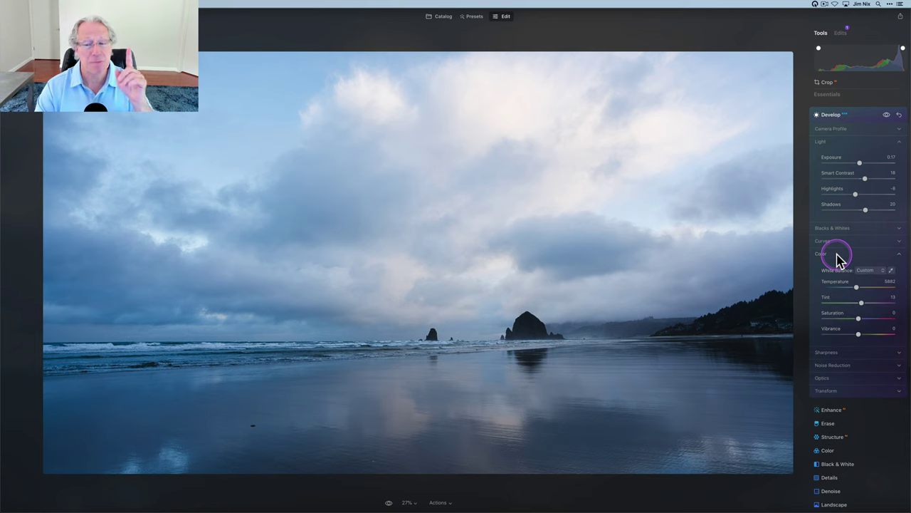
left_click(844, 280)
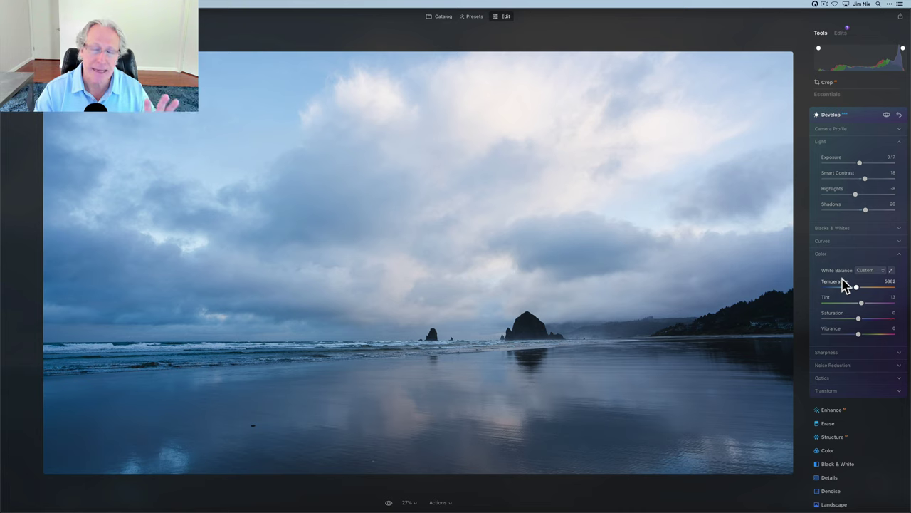
left_click(872, 290)
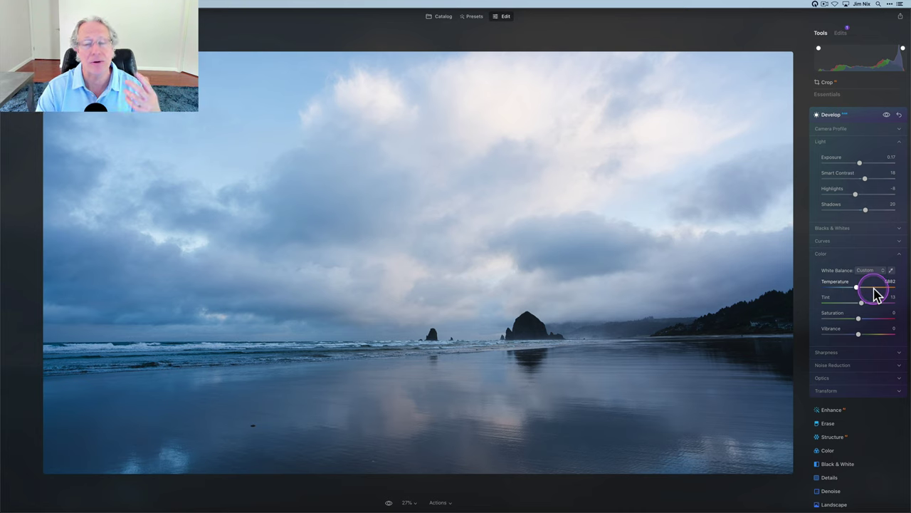
left_click(861, 272)
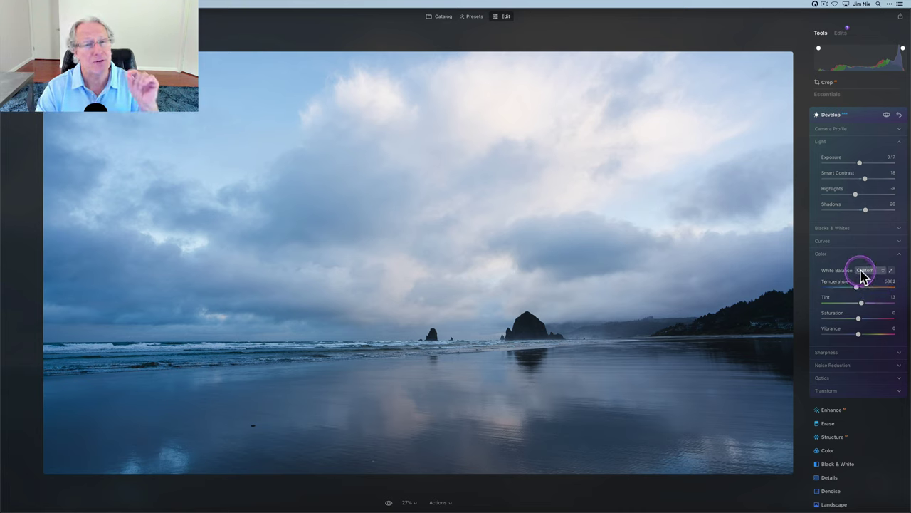
left_click(864, 274)
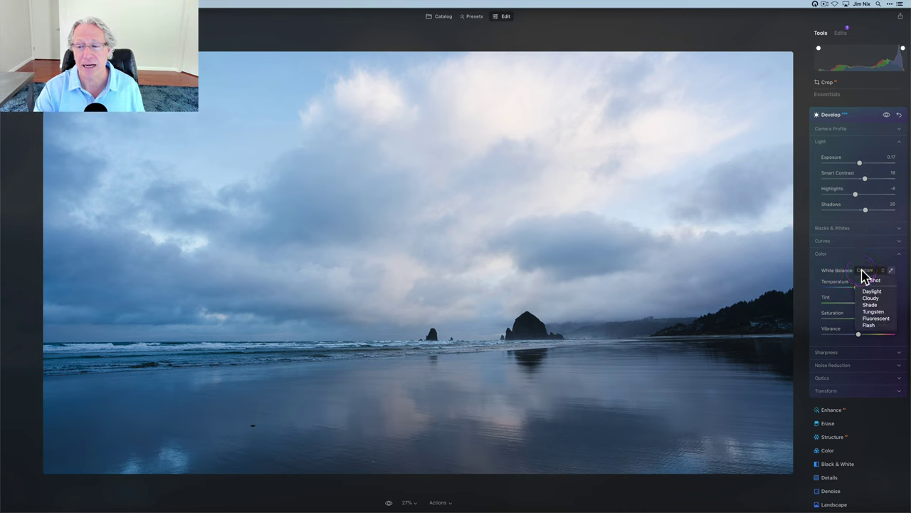
left_click(872, 302)
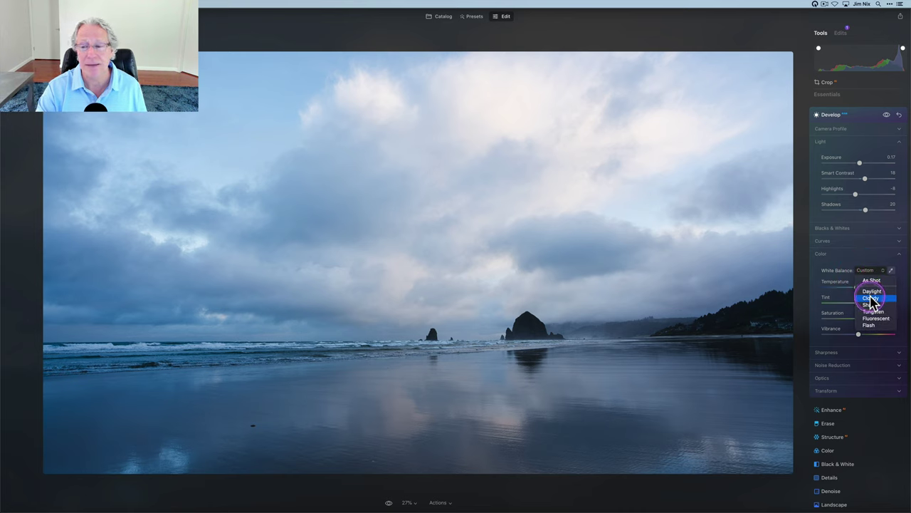
left_click_drag(873, 302, 873, 279)
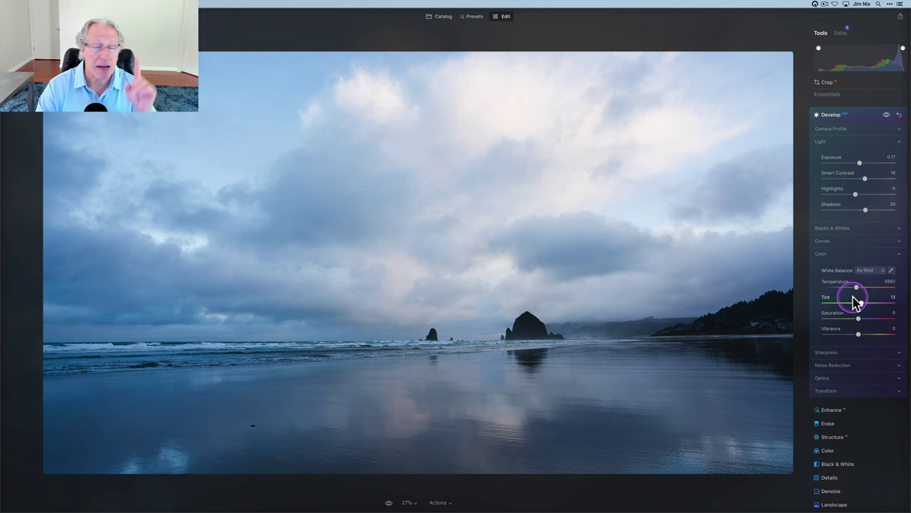
left_click(892, 271)
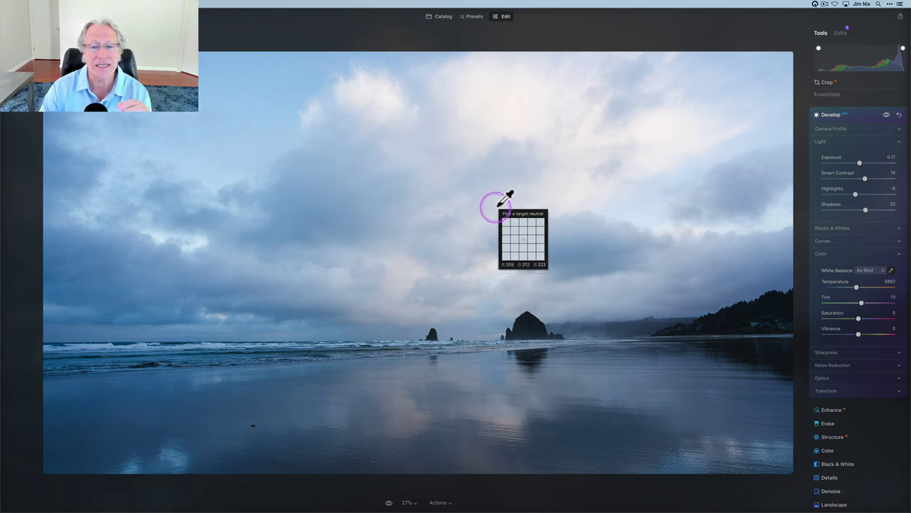
left_click(495, 206)
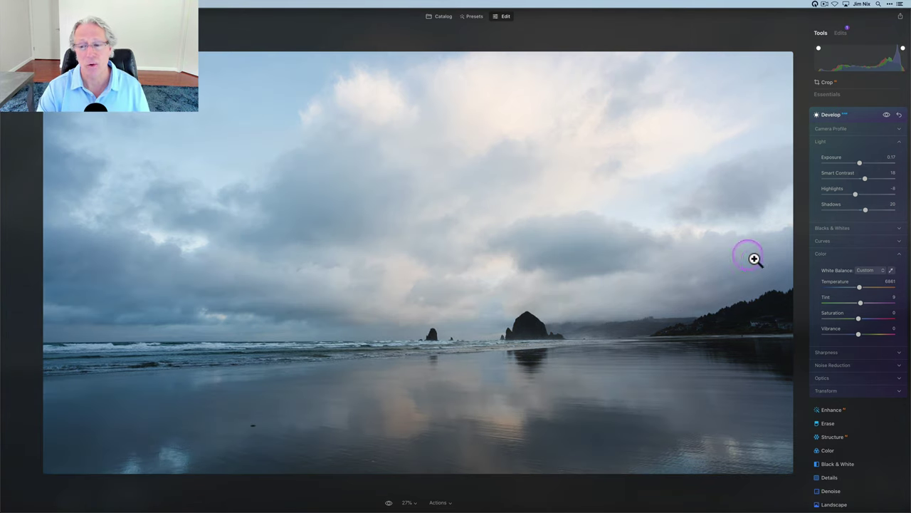
left_click(865, 271)
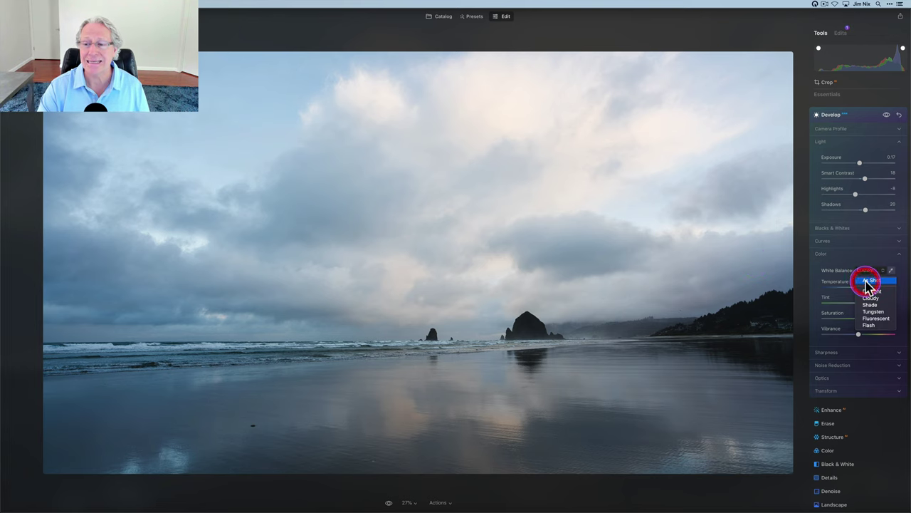
left_click(870, 282)
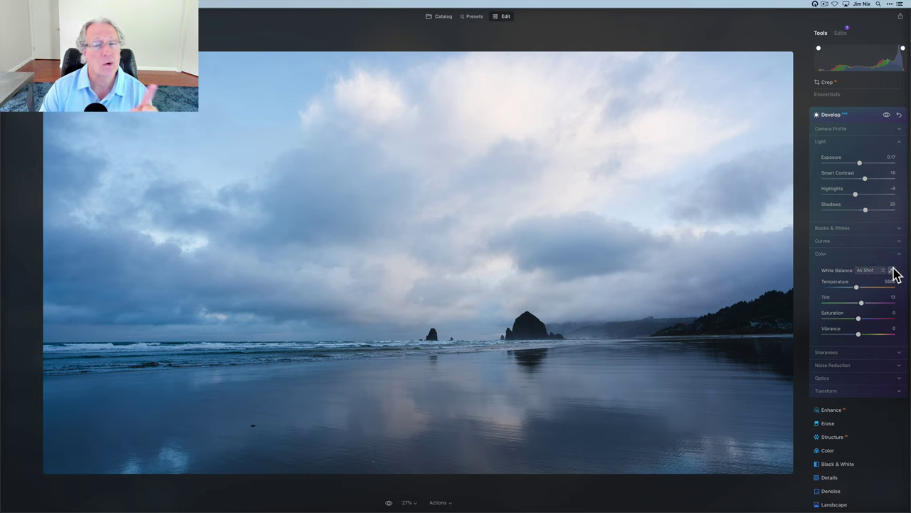
- Set white balance Temperature to 6353 and Tint to 35
left_click(856, 289)
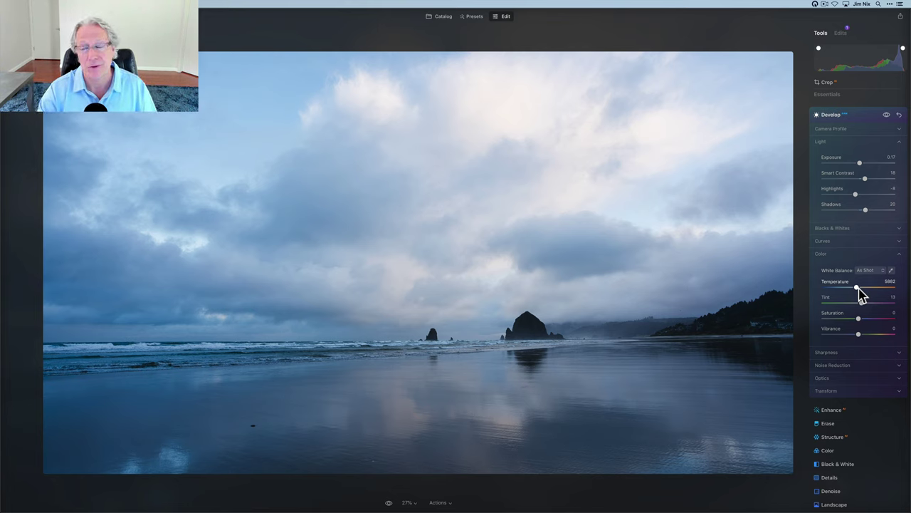
mouse_move(858, 289)
left_mouse_down()
mouse_move(872, 308)
mouse_move(869, 302)
left_mouse_up()
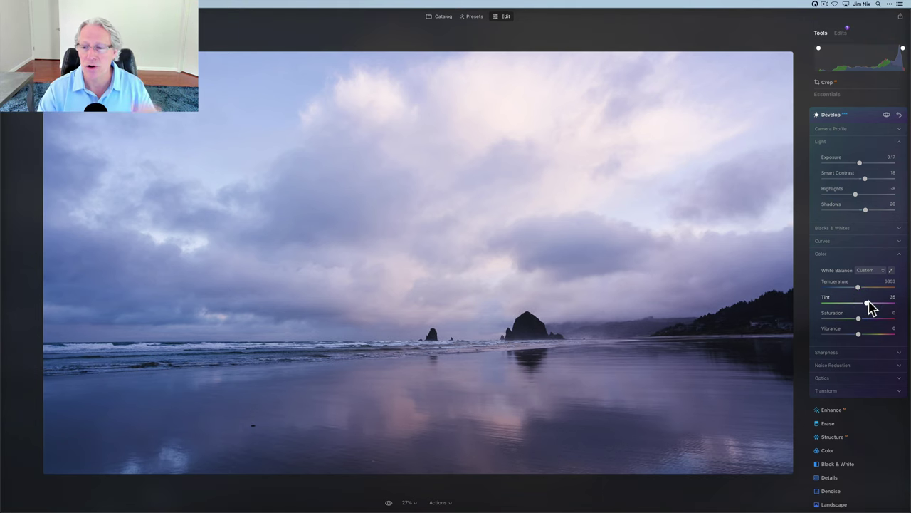
left_click_drag(863, 319, 860, 340)
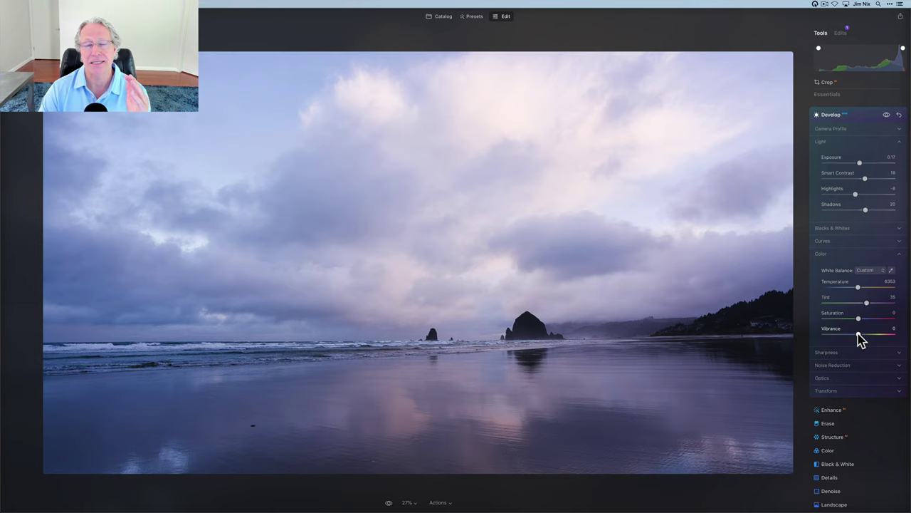
- Set Sharpen to 19 and compare the sea stacks at 100% with edits on and off
left_click(854, 352)
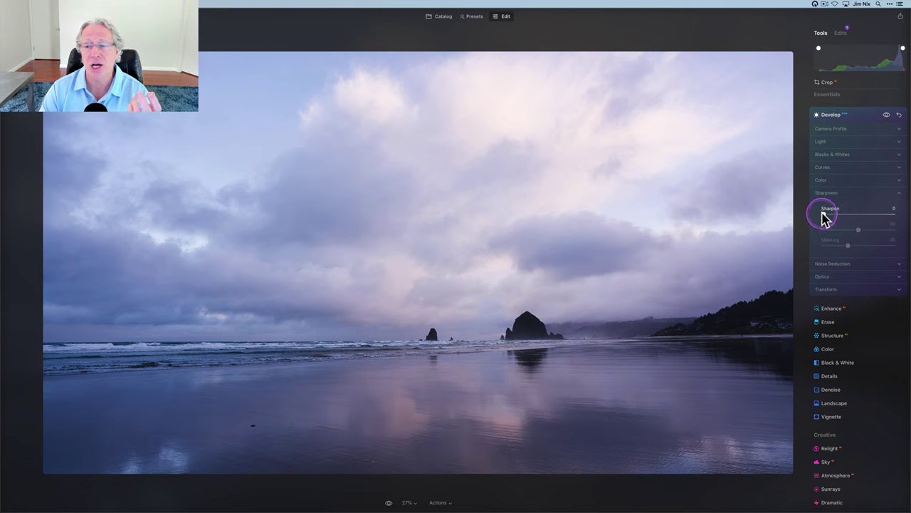
left_click_drag(824, 217, 840, 215)
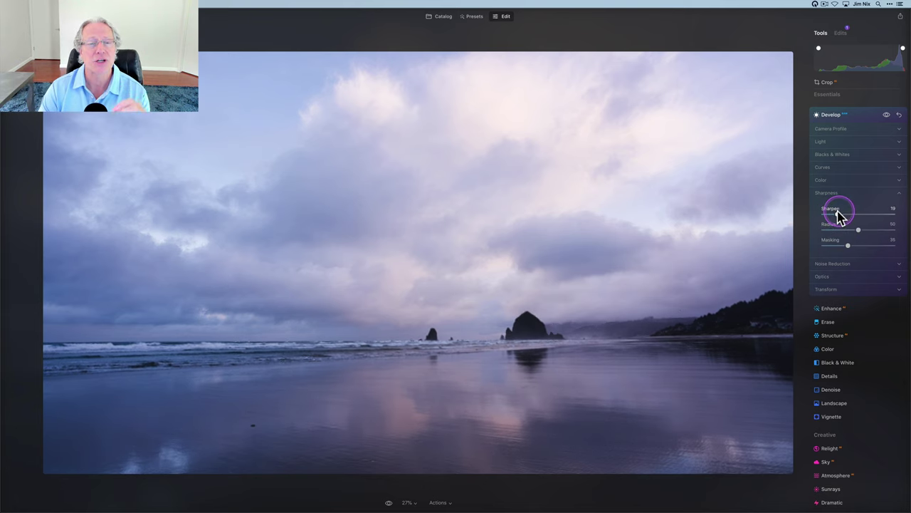
left_click(430, 340)
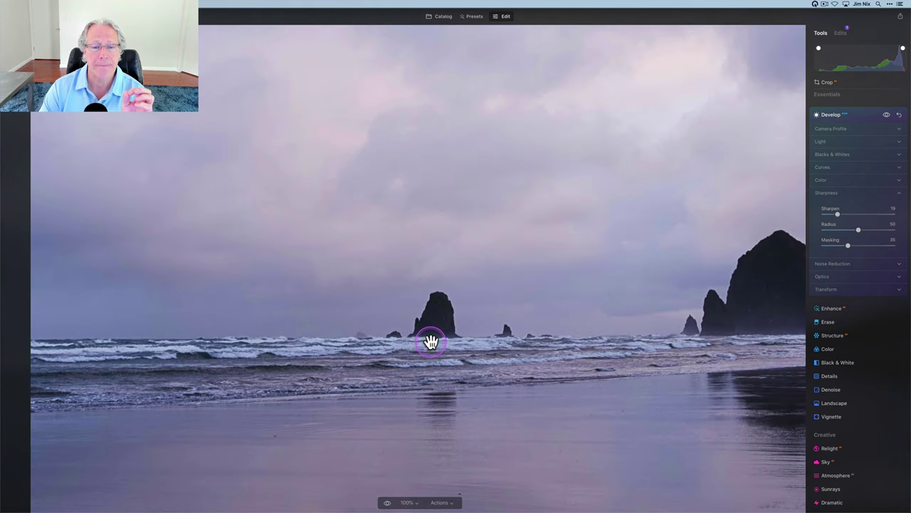
left_click(886, 114)
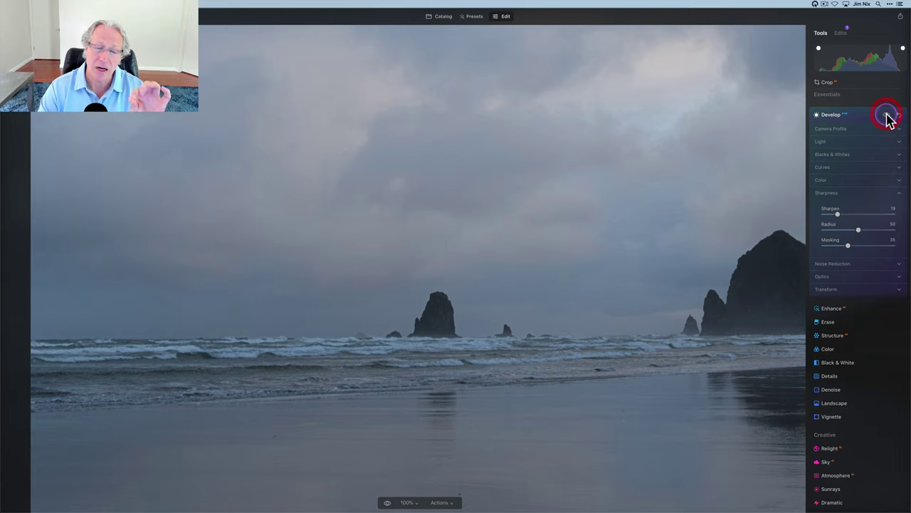
left_click(887, 115)
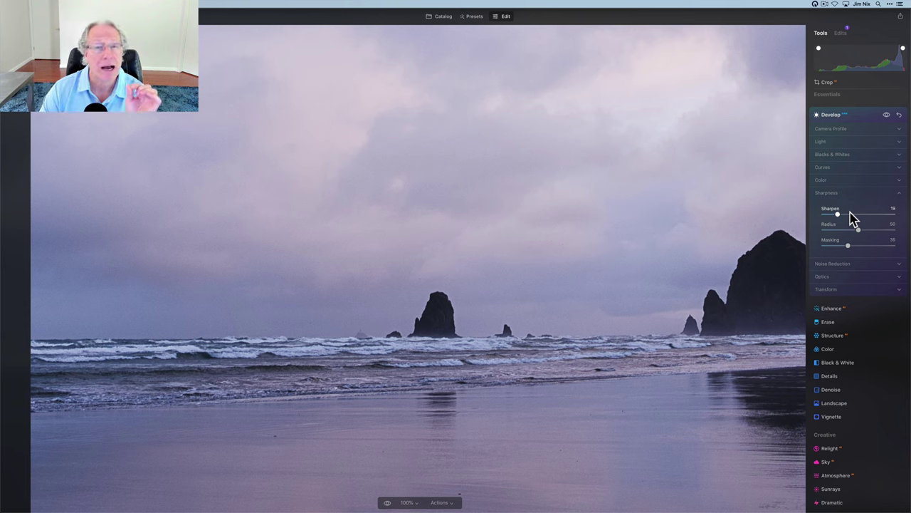
left_click(826, 213)
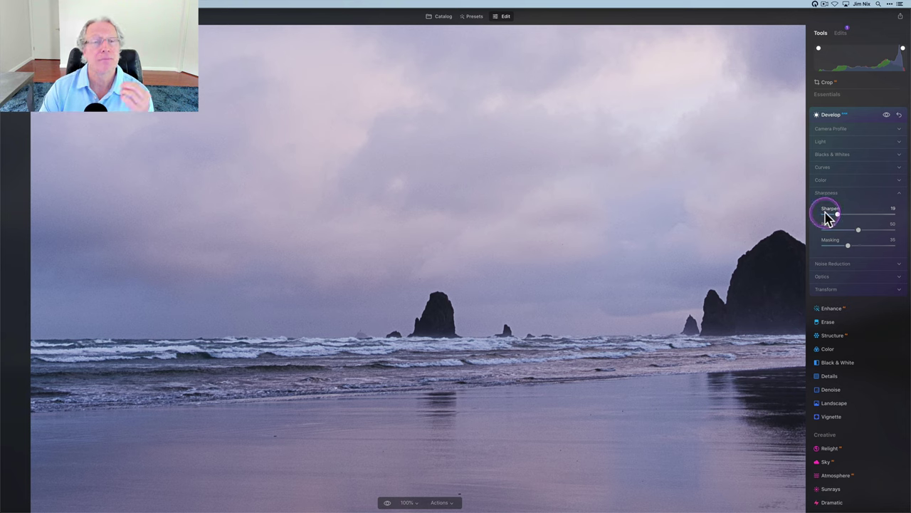
- Set Noise Reduction Luminosity to 27 and Color to 30, comparing against the unedited photo
left_click(826, 195)
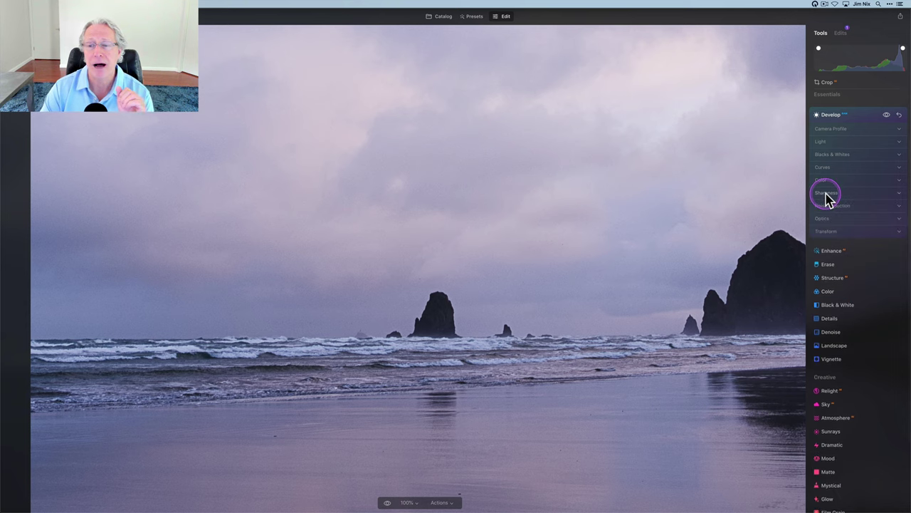
left_click(828, 209)
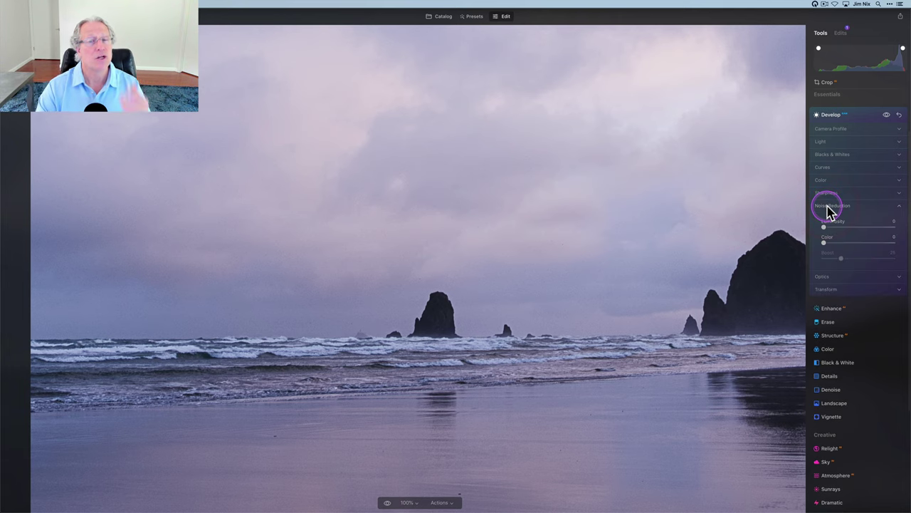
left_click(854, 226)
left_click(855, 242)
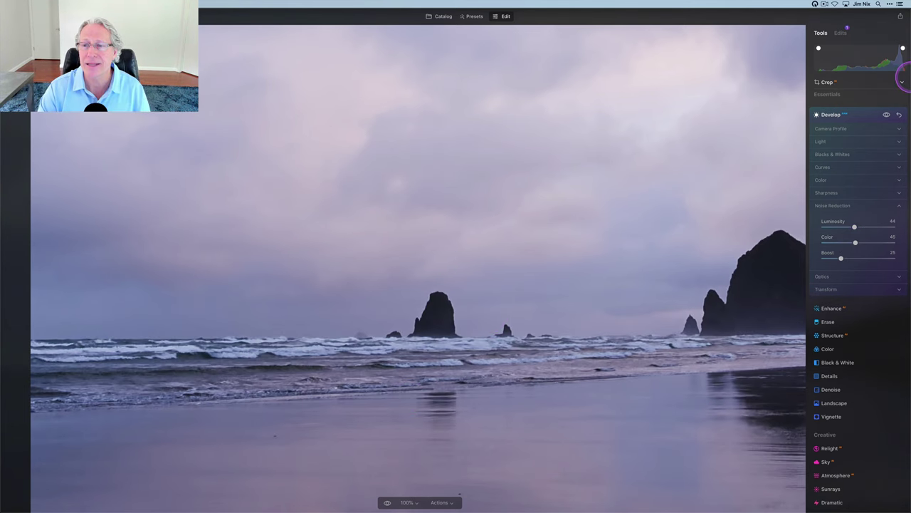
left_click(887, 115)
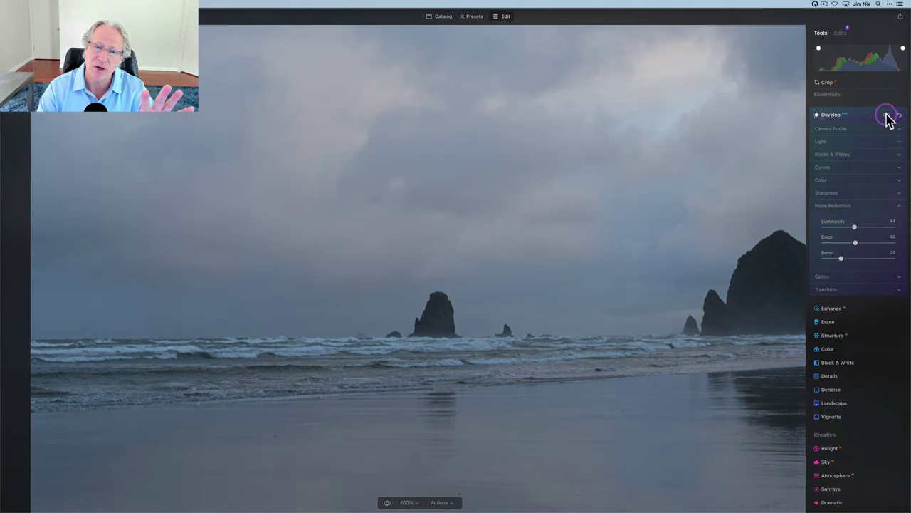
left_click(886, 117)
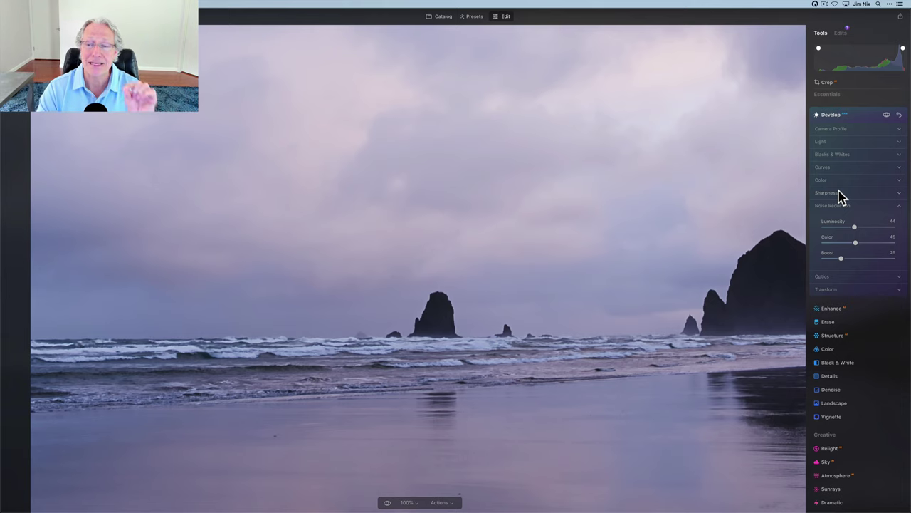
left_click(843, 227)
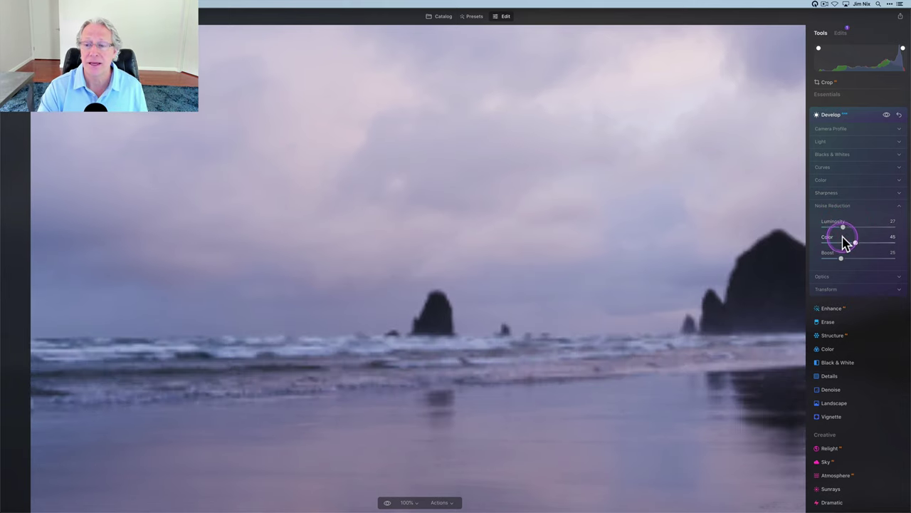
left_click_drag(849, 246, 844, 245)
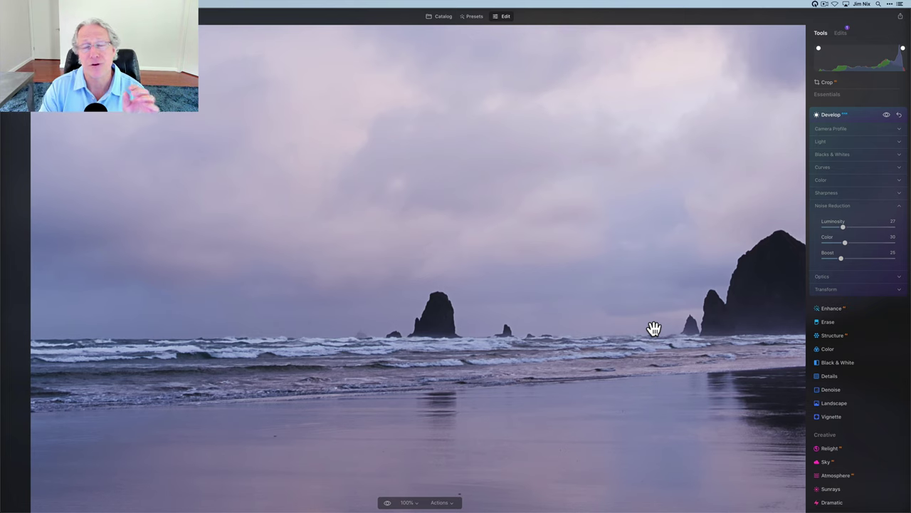
- Fit the whole photo in view and enable Auto Distortion Corrections in Optics
left_click(837, 206)
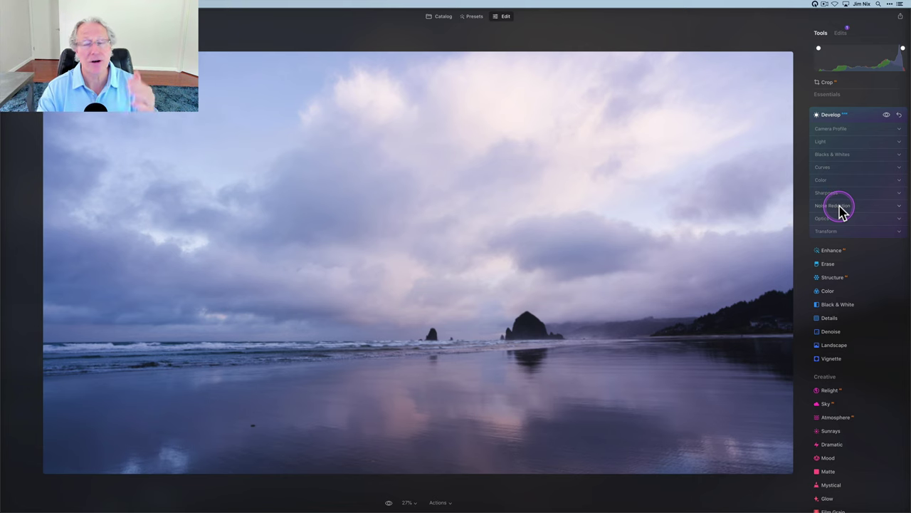
left_click(829, 219)
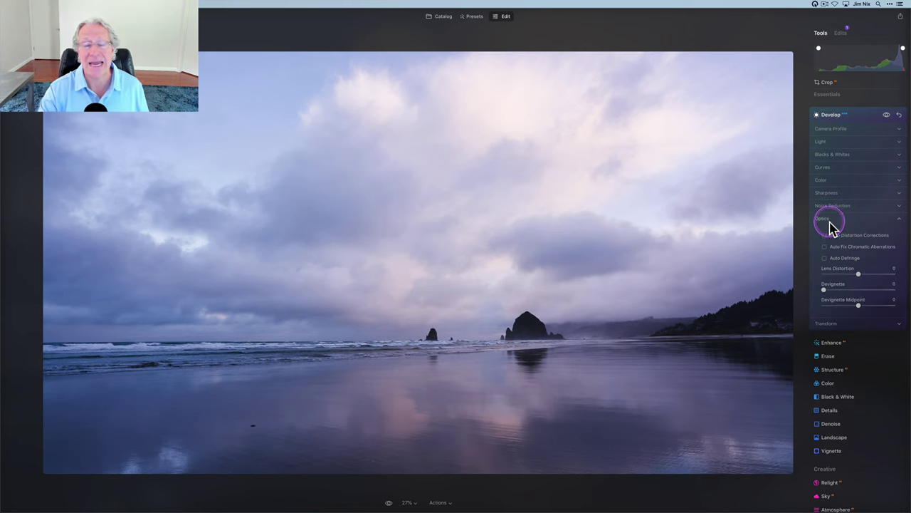
left_click(850, 273)
left_click(824, 237)
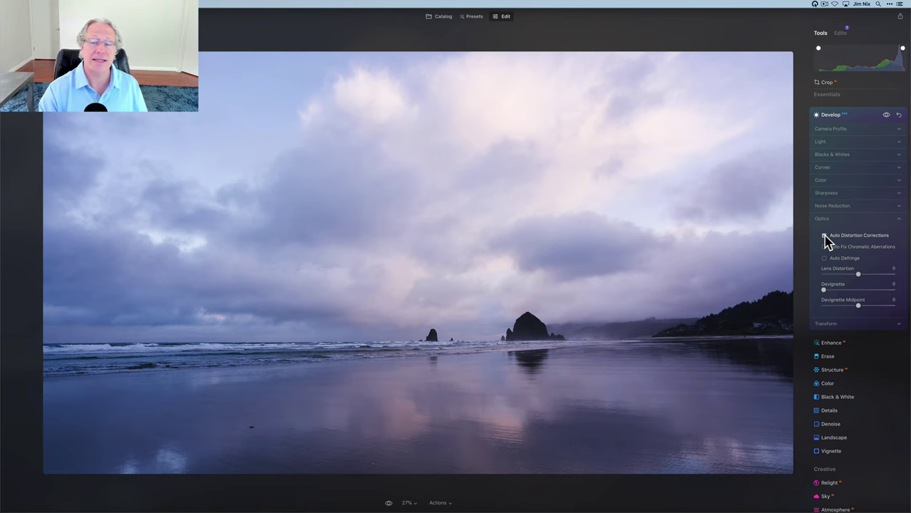
left_click(825, 236)
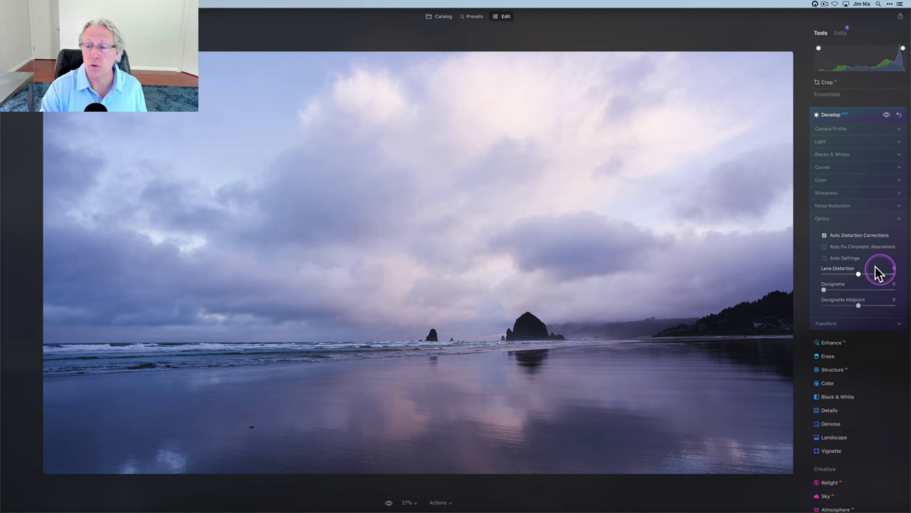
left_click(840, 219)
- Set Transform Vertical to -28, then hide the Develop edits to compare with the original
left_click(837, 232)
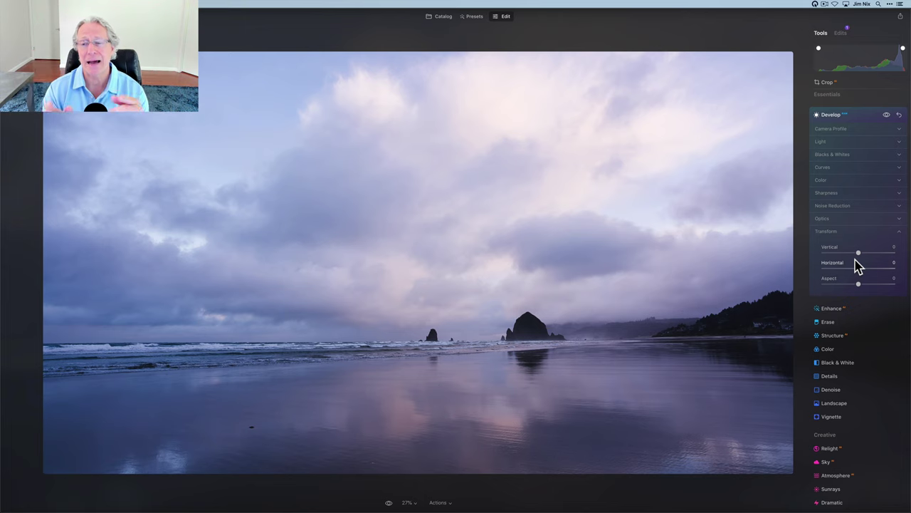
left_click_drag(858, 253, 852, 257)
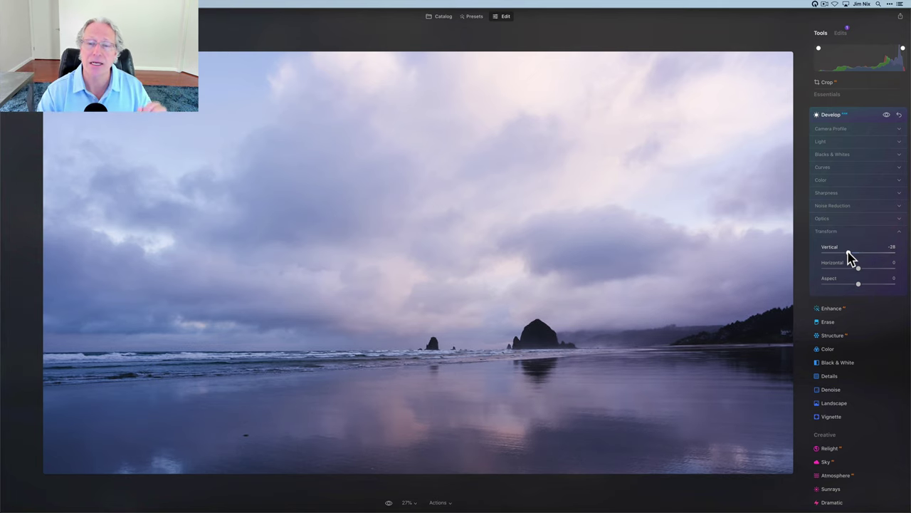
left_click(848, 283)
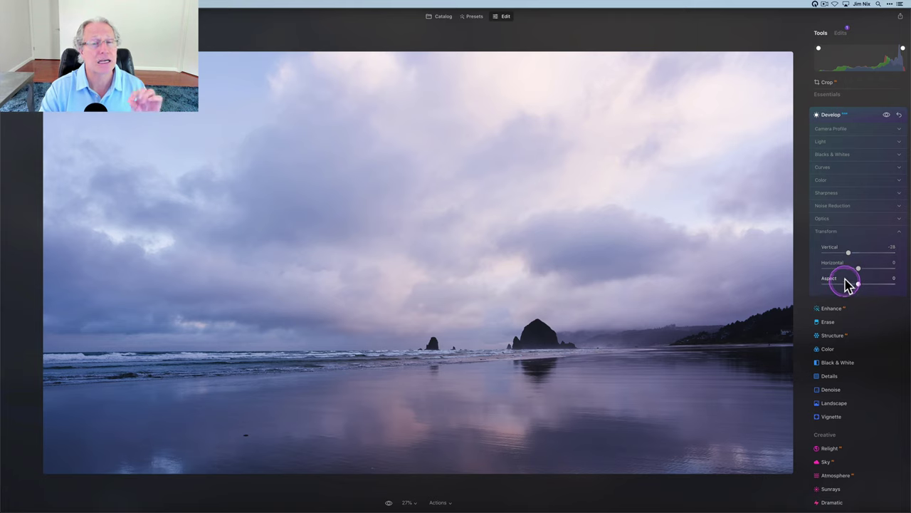
left_click(837, 243)
left_click(833, 235)
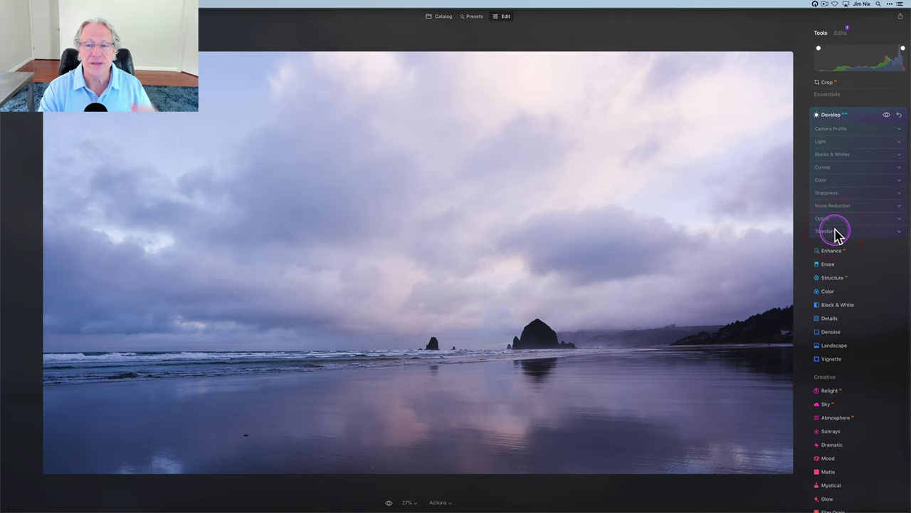
left_click(887, 116)
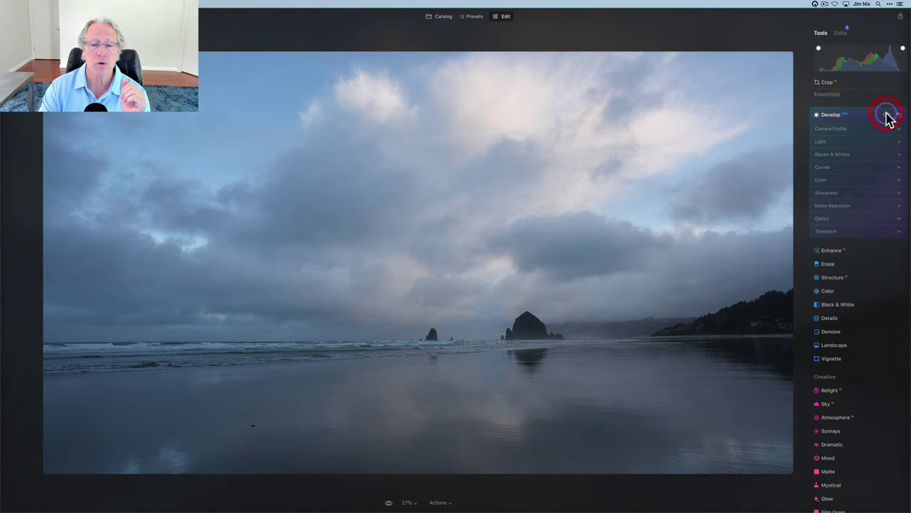
- Switch the Develop edits back on to restore the warm, pink-toned seascape
left_click(886, 116)
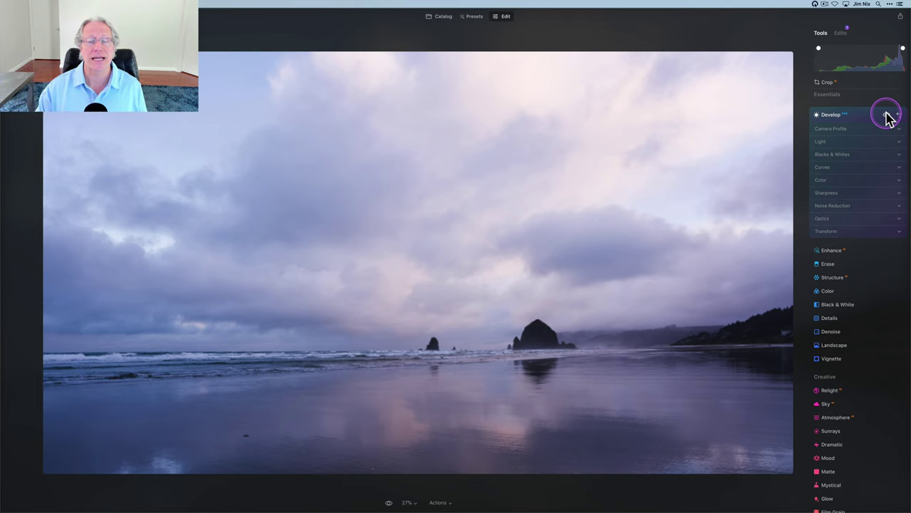